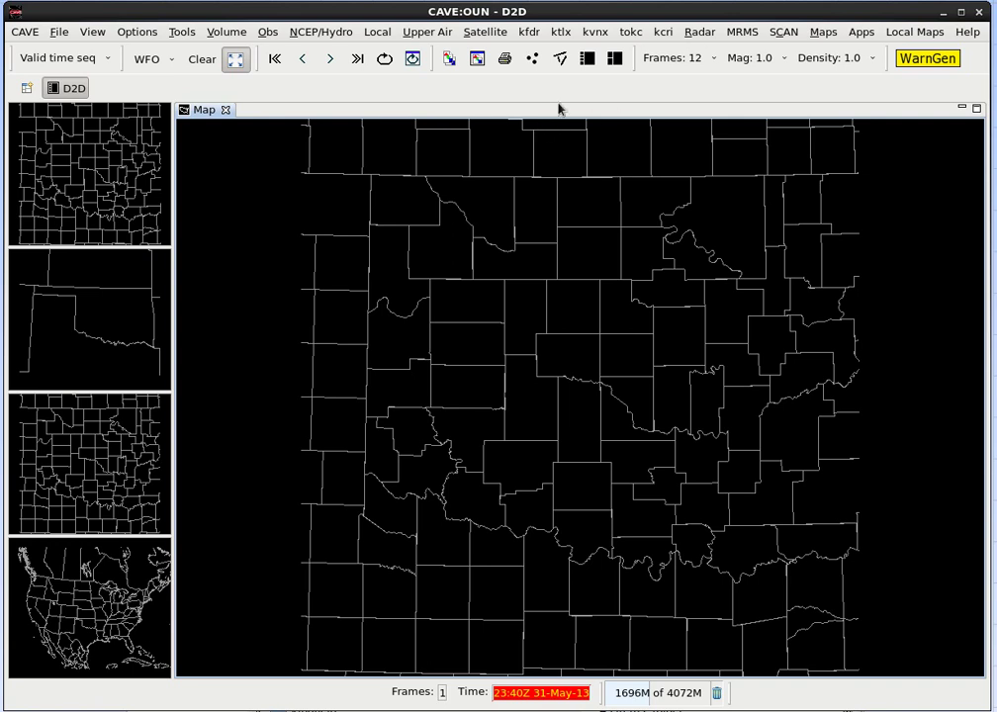
Load the kcri 0.5 Z best res reflectivity product and set its image brightness to 60%.
{"action": "left_click", "coordinate": [669, 35]}
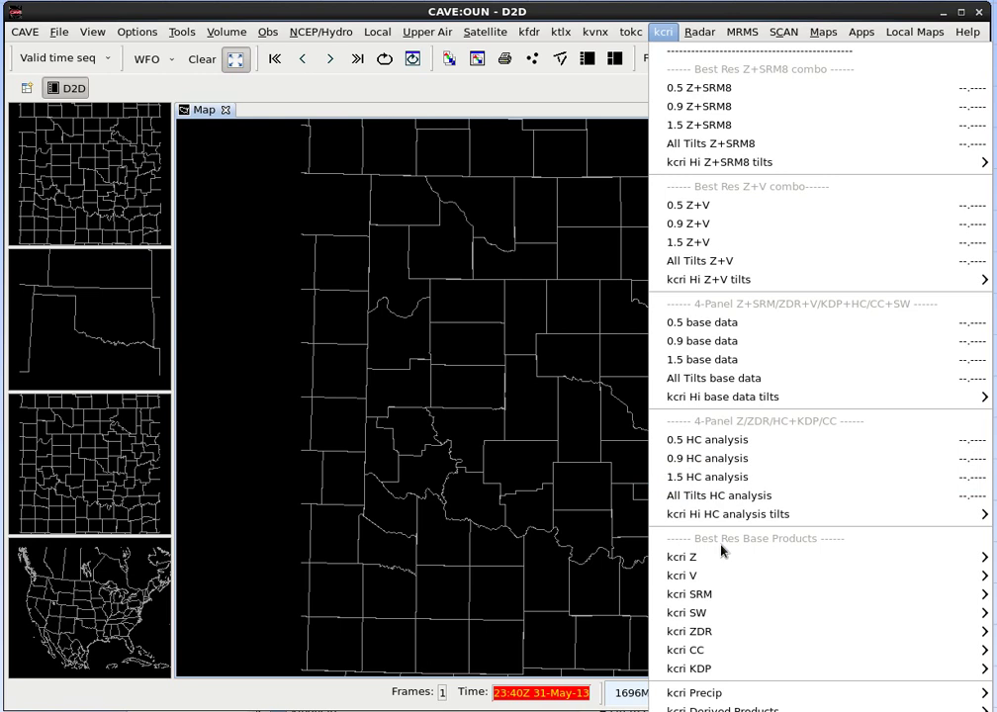
{"action": "mouse_move", "coordinate": [720, 557]}
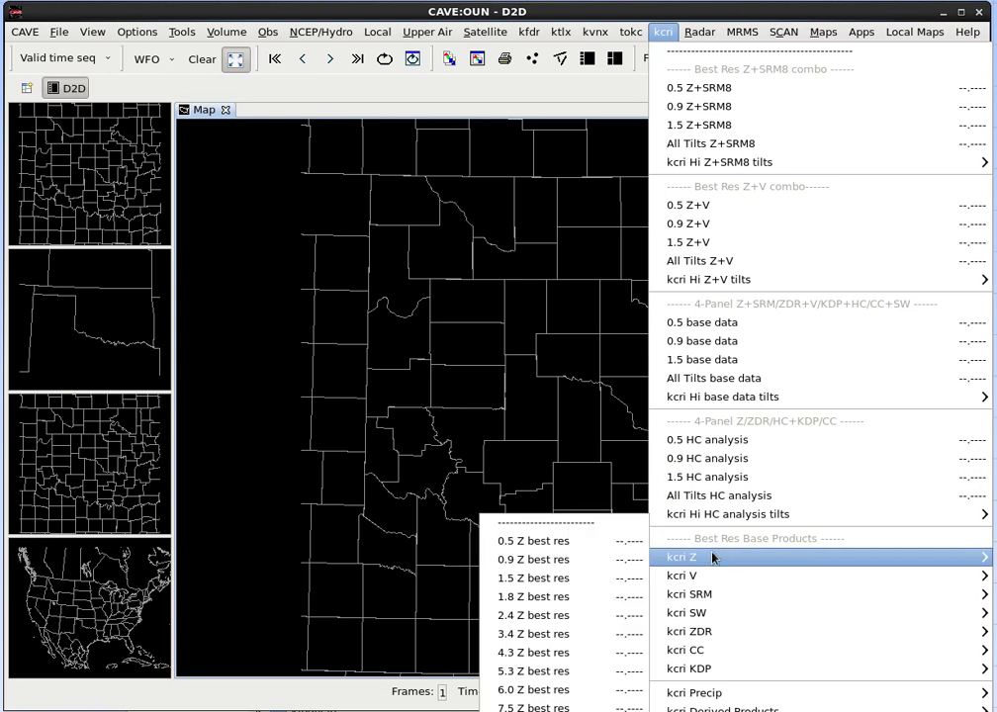
{"action": "left_click", "coordinate": [614, 554]}
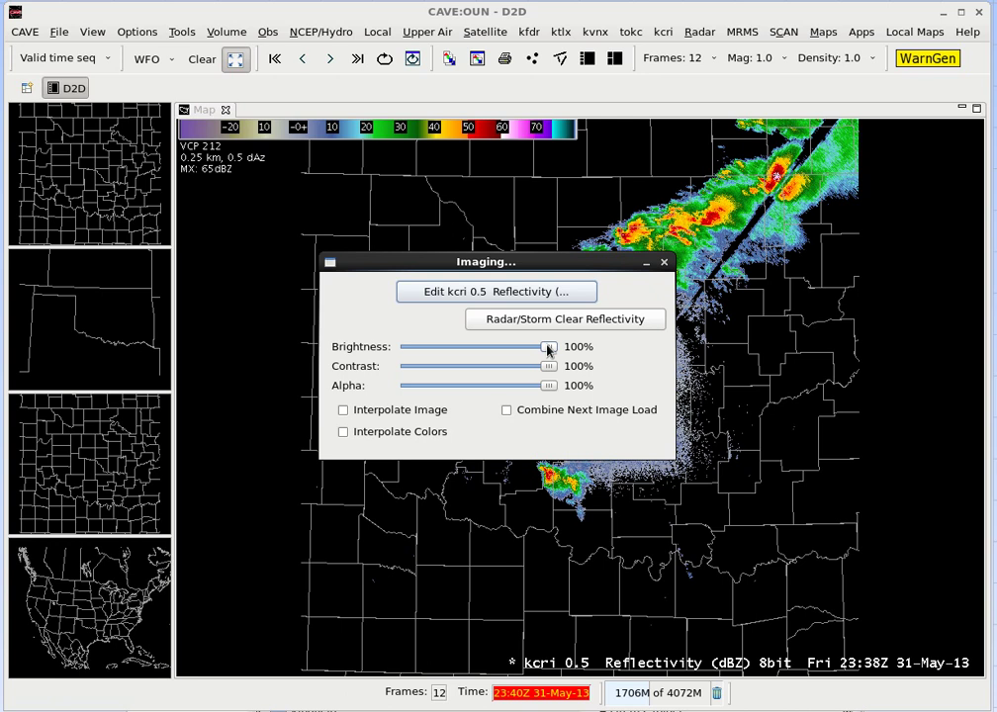
{"action": "left_click_drag", "start_coordinate": [547, 348], "coordinate": [493, 352]}
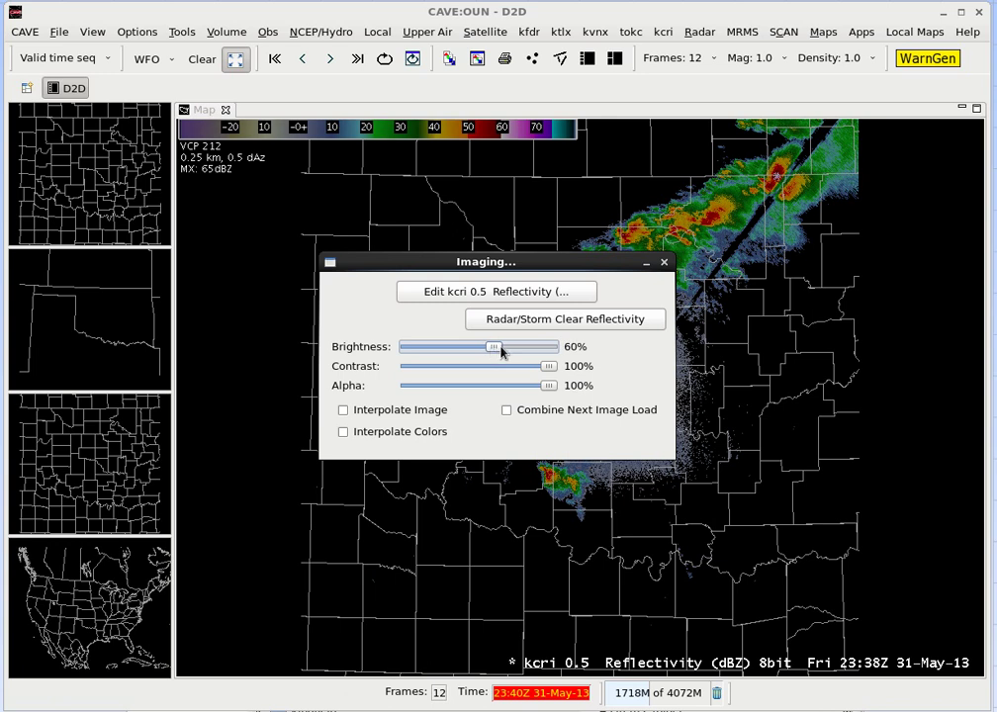
{"action": "left_click", "coordinate": [664, 263]}
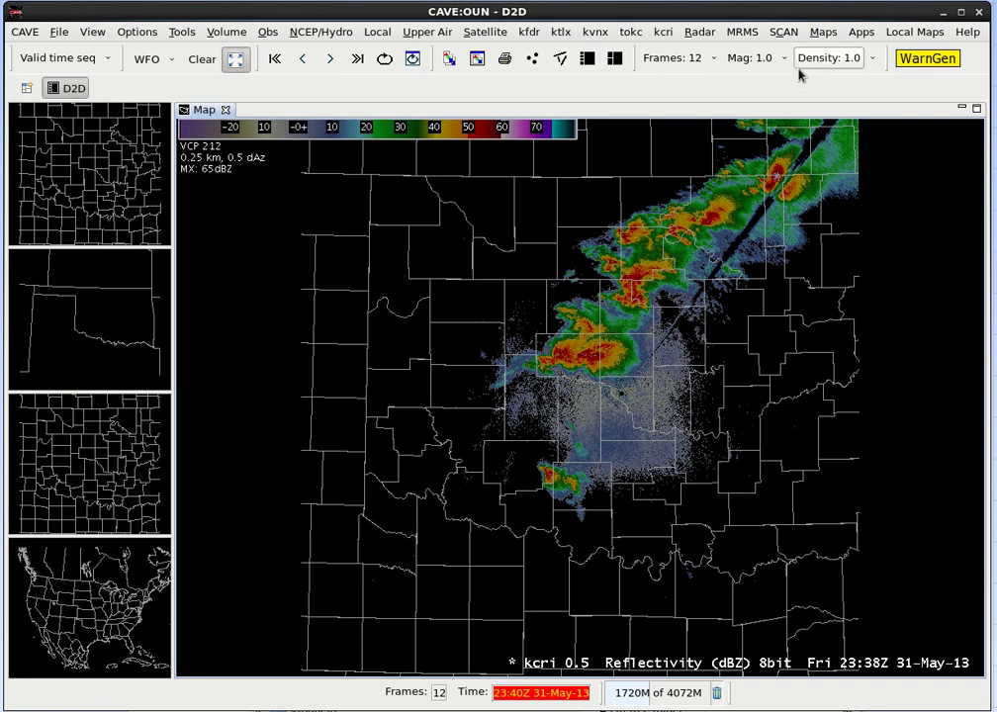
Overlay the County Warning Areas, Cities, County Names and Interstates maps, and set the display magnification to 1.5.
{"action": "left_click", "coordinate": [823, 33]}
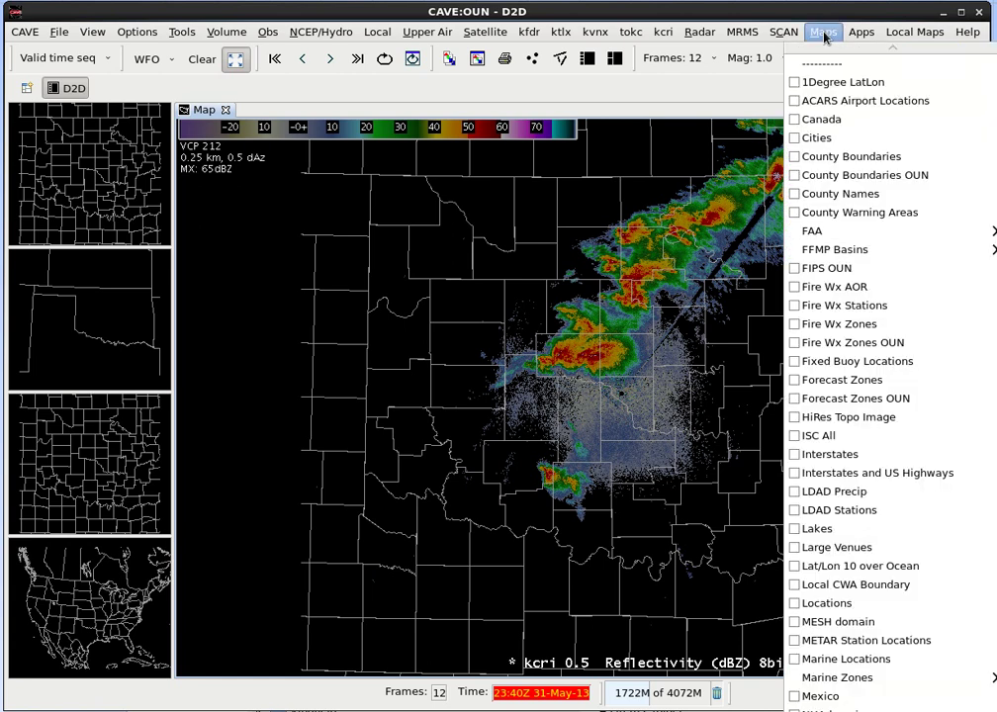
{"action": "left_click", "coordinate": [832, 213]}
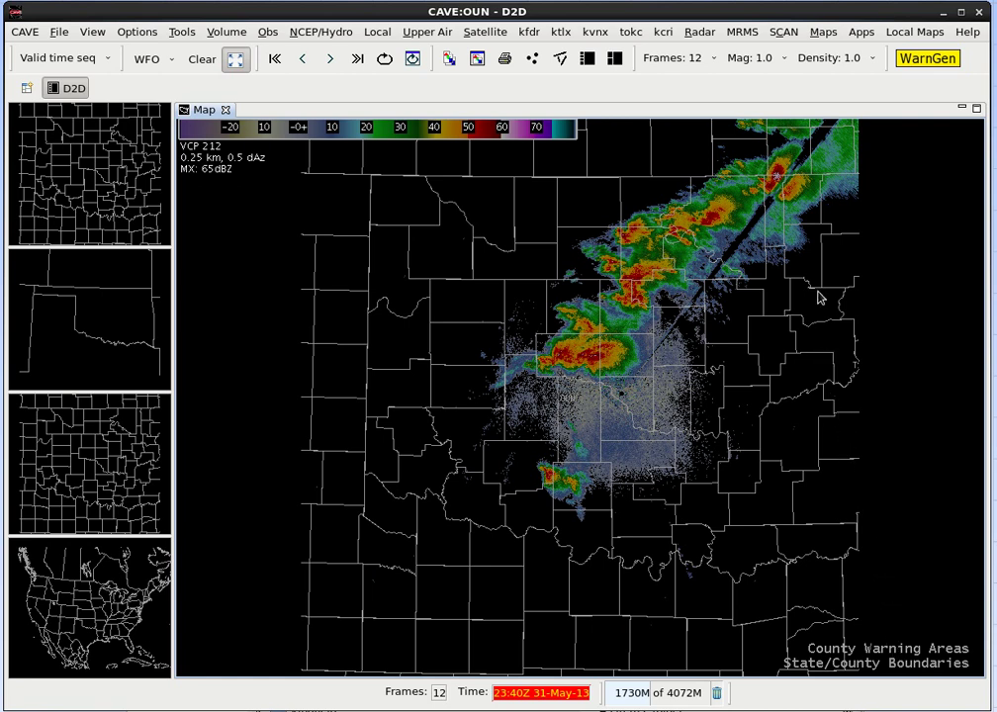
{"action": "left_click", "coordinate": [821, 32]}
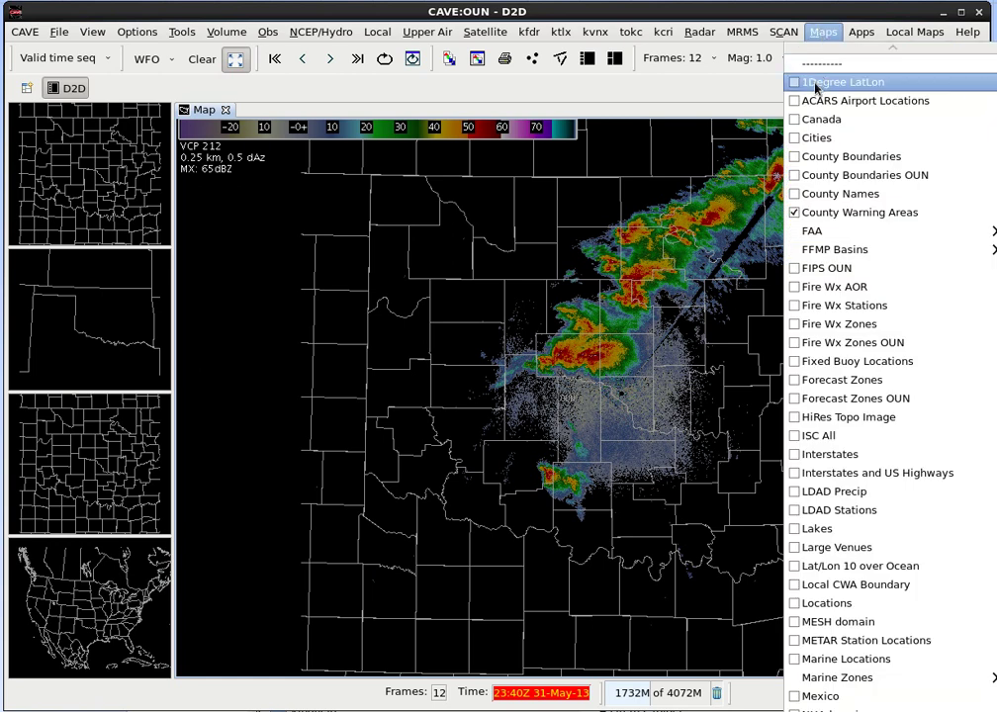
{"action": "left_click", "coordinate": [815, 138]}
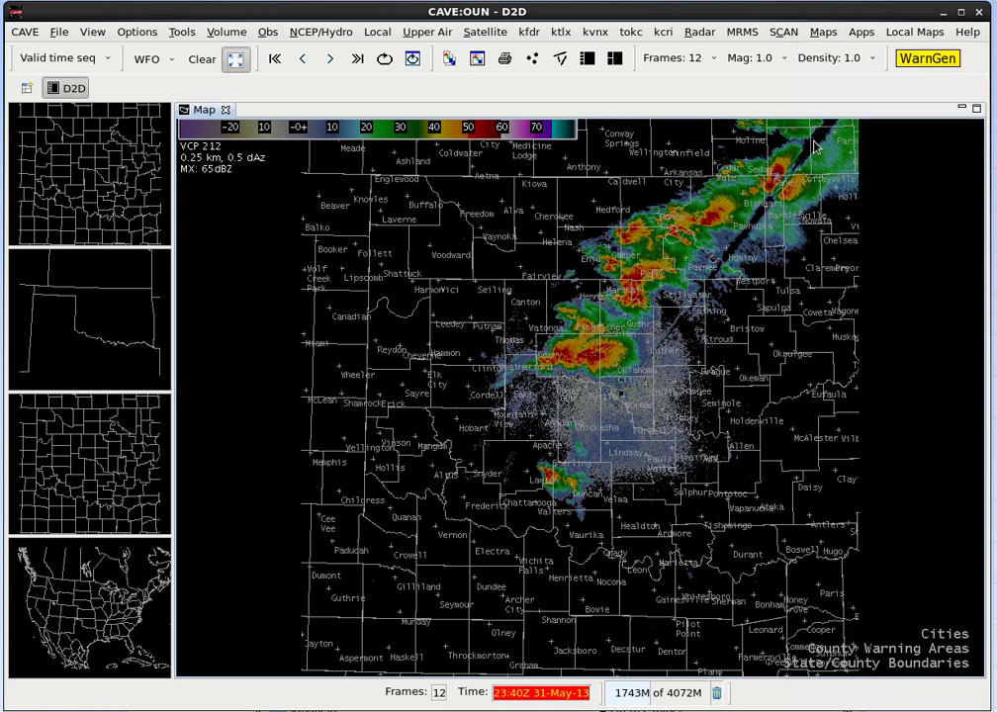
{"action": "left_click", "coordinate": [822, 33]}
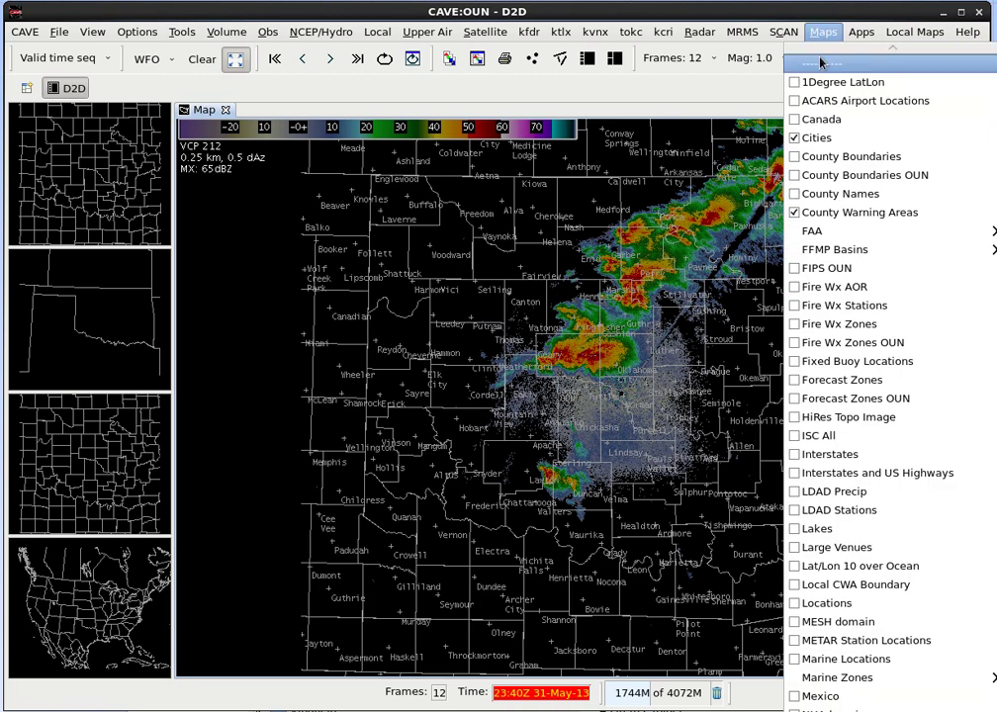
{"action": "left_click", "coordinate": [833, 195]}
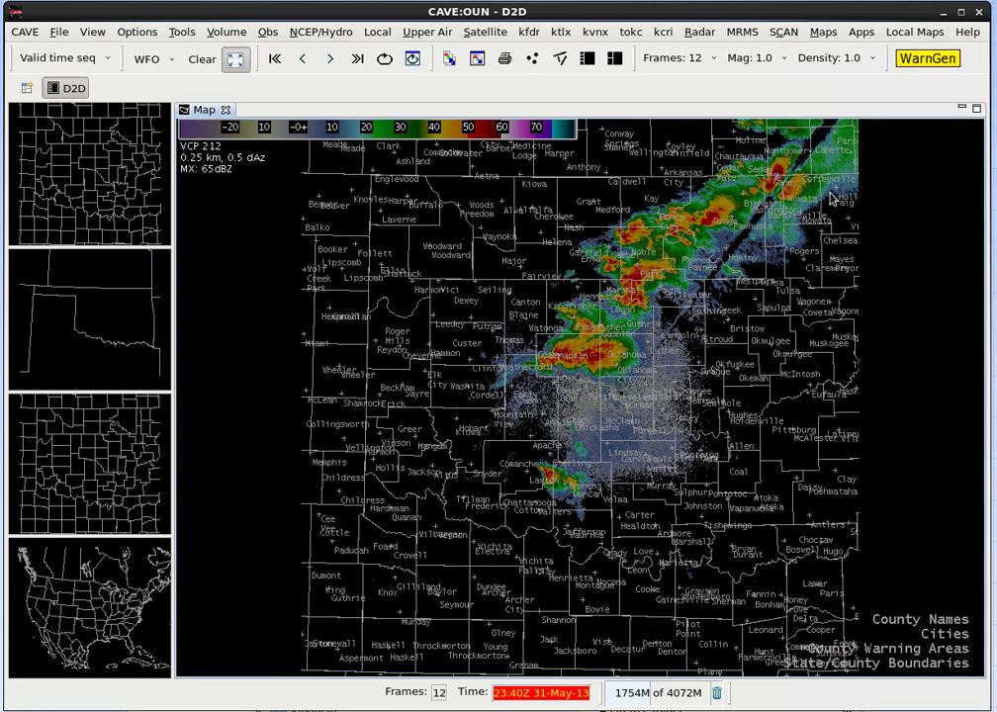
{"action": "left_click", "coordinate": [824, 32]}
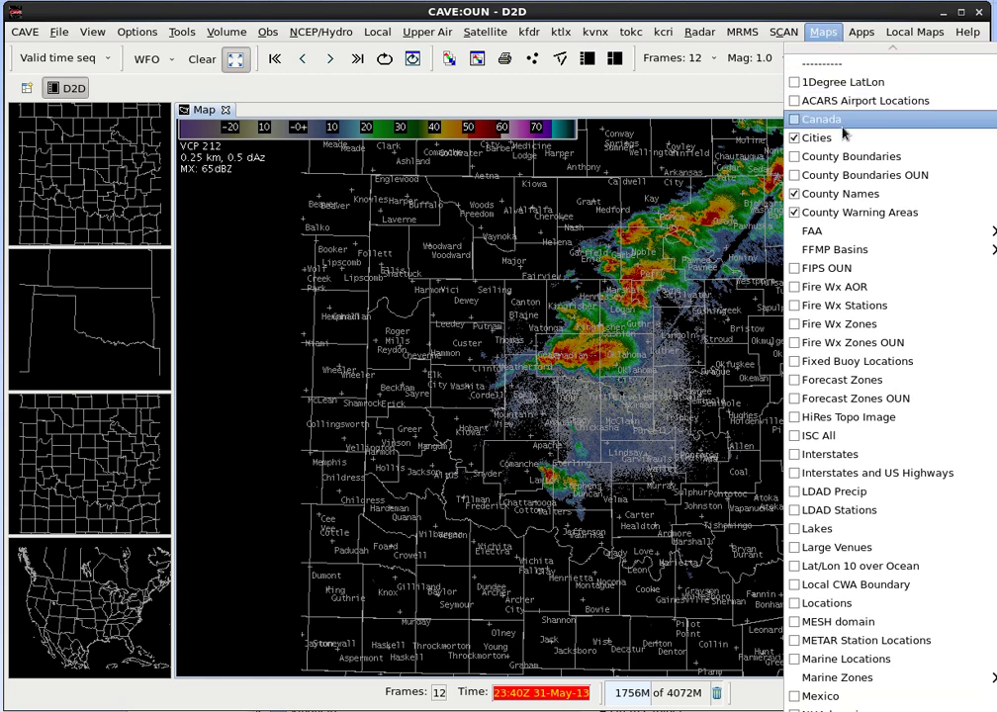
{"action": "left_click", "coordinate": [829, 454]}
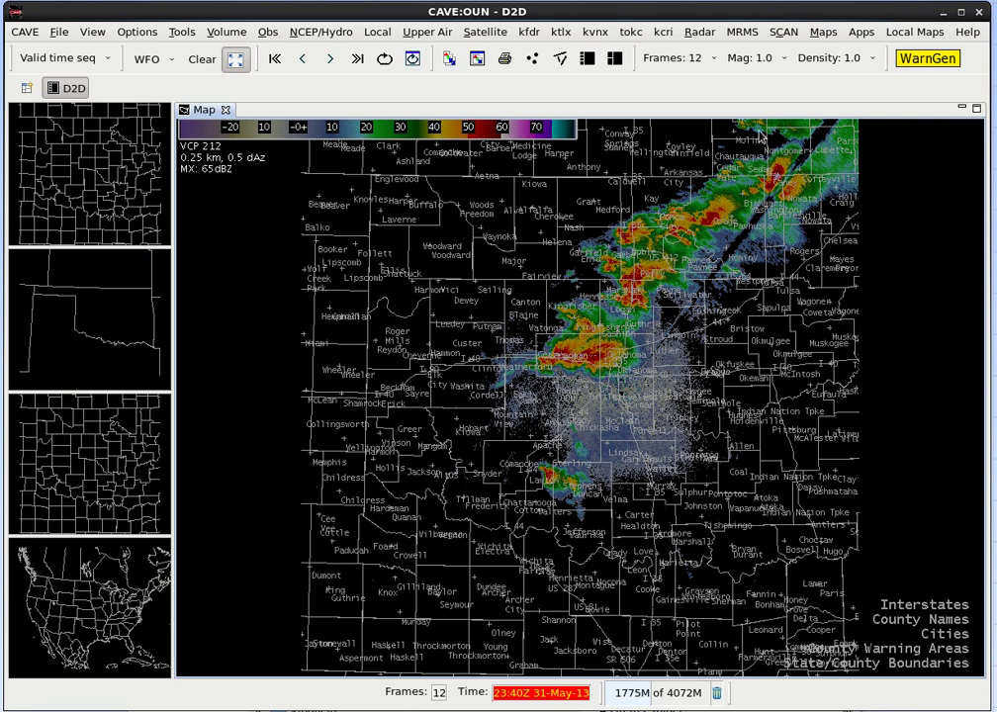
{"action": "left_click", "coordinate": [752, 59]}
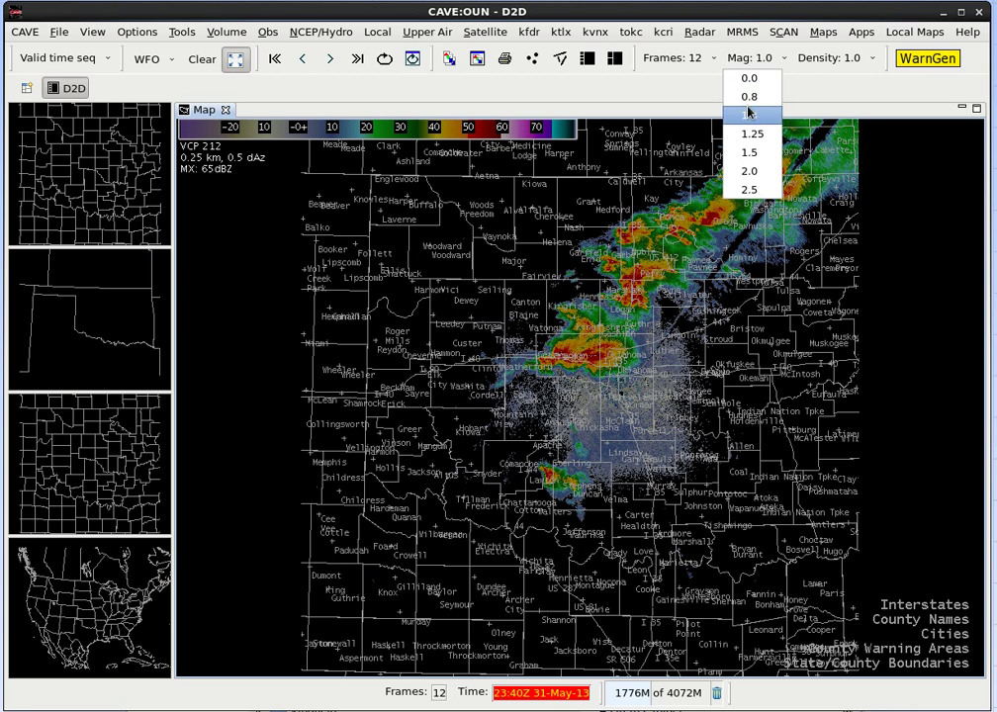
{"action": "left_click", "coordinate": [759, 156]}
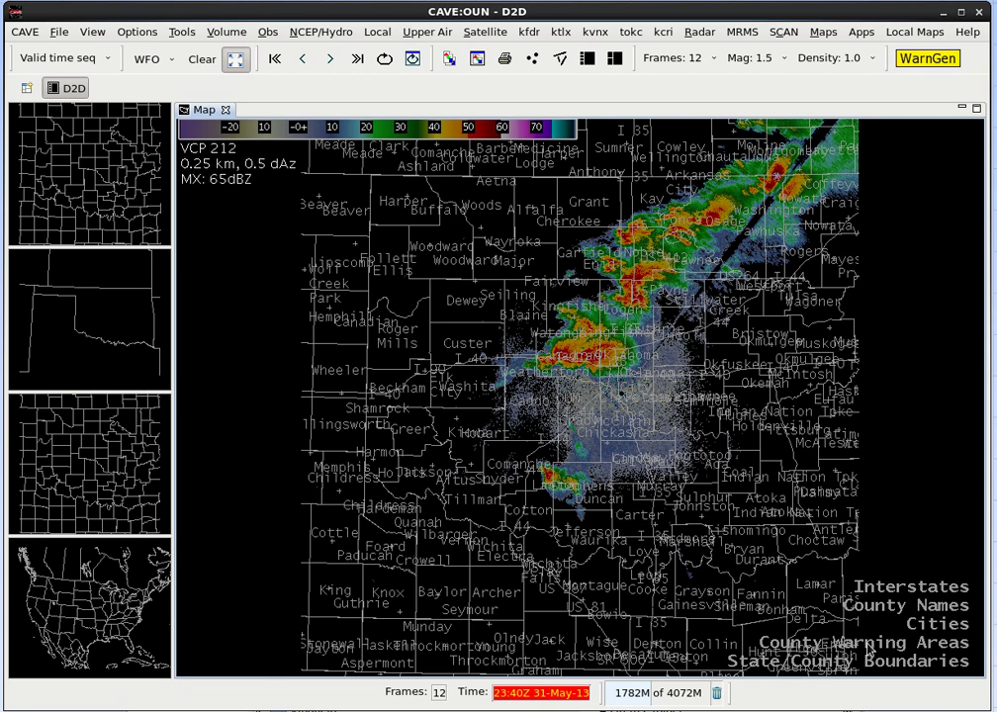
Change the County Warning Areas overlay to coral with a line width of 2 pixels.
{"action": "right_click", "coordinate": [856, 642]}
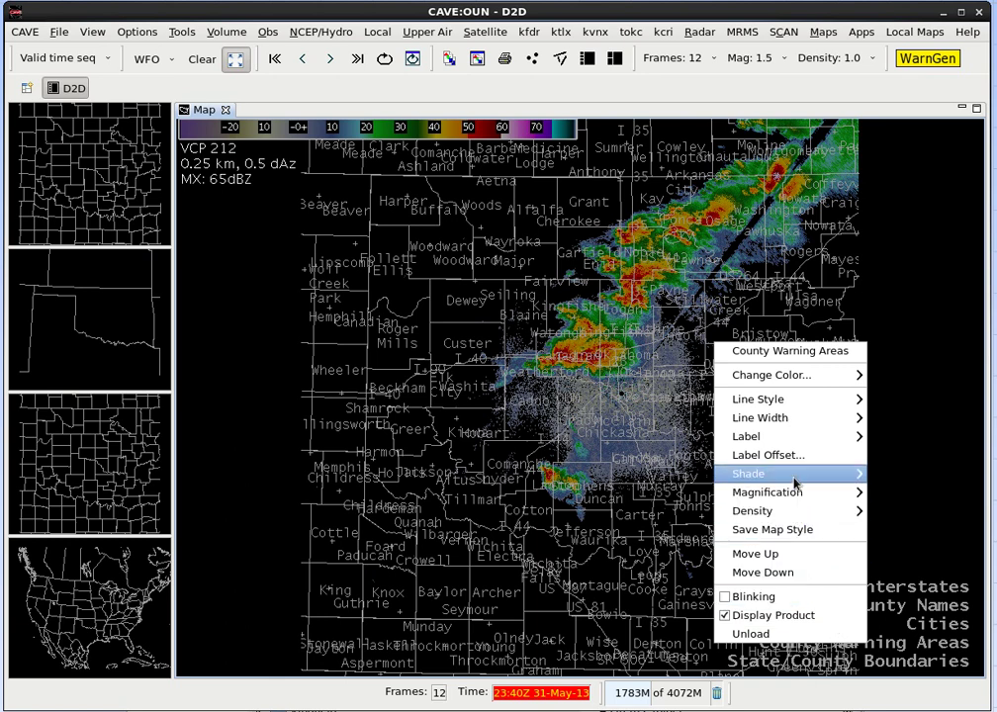
{"action": "mouse_move", "coordinate": [817, 378]}
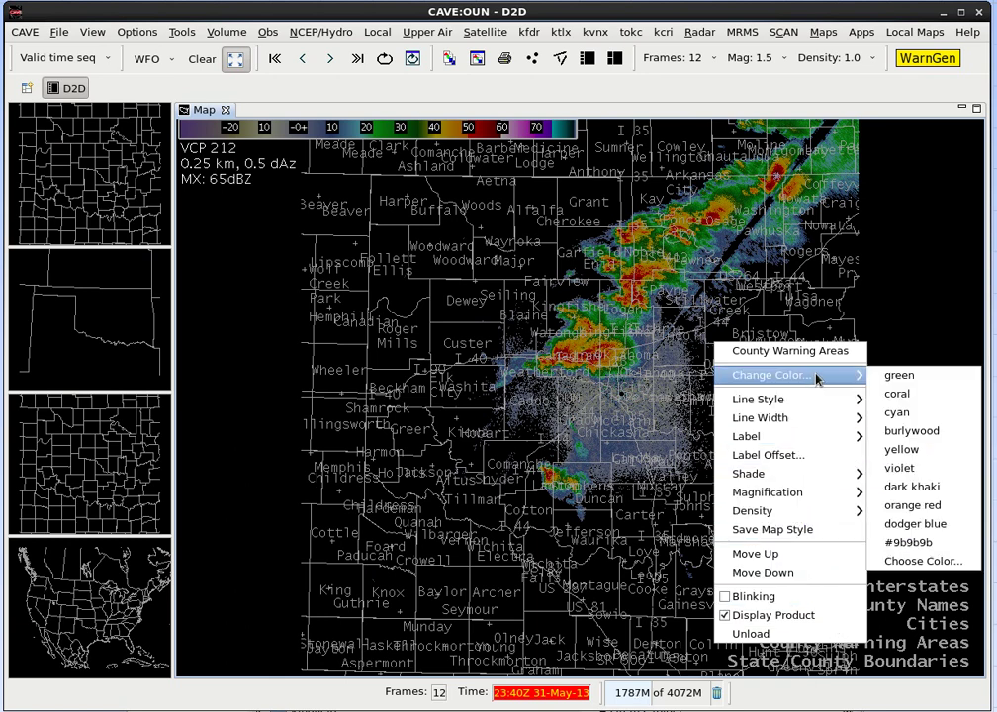
{"action": "left_click", "coordinate": [897, 397]}
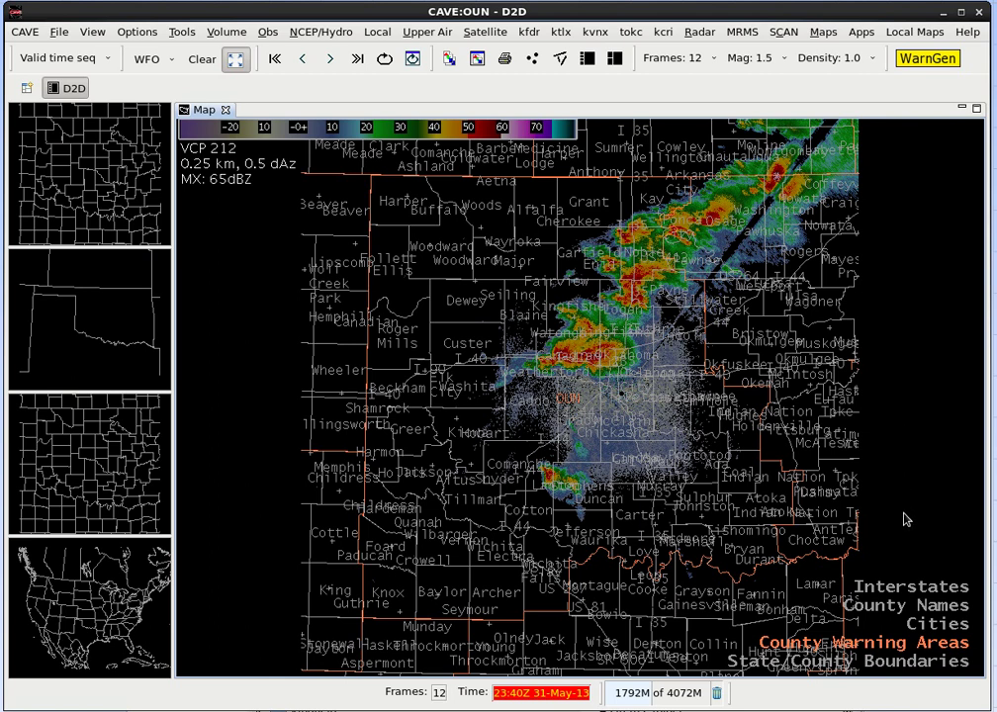
{"action": "right_click", "coordinate": [887, 648]}
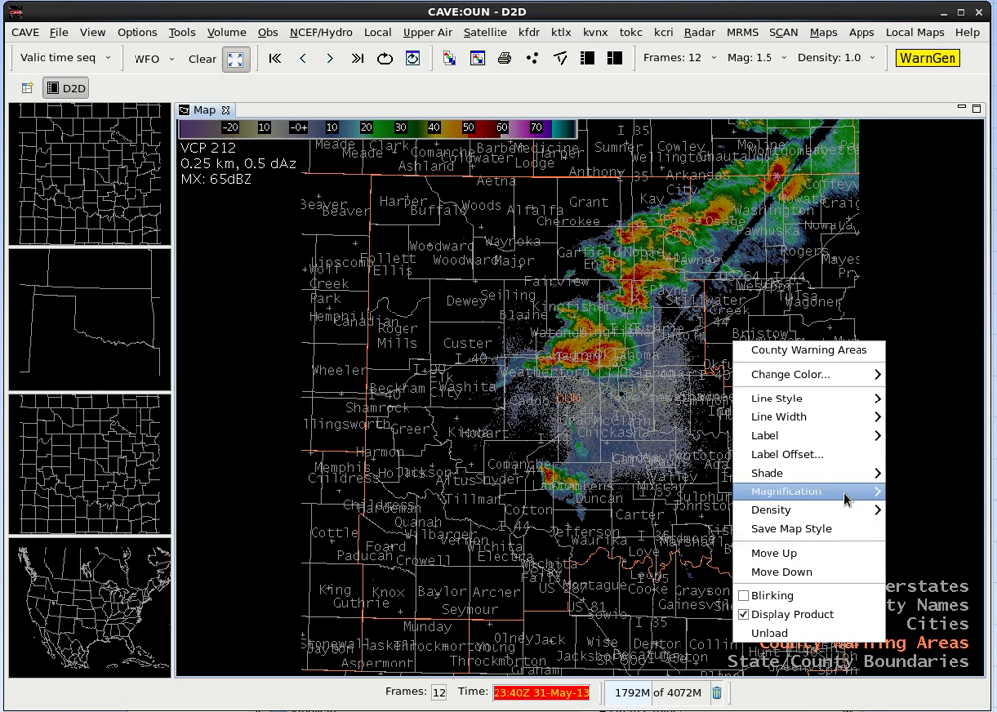
{"action": "mouse_move", "coordinate": [847, 431]}
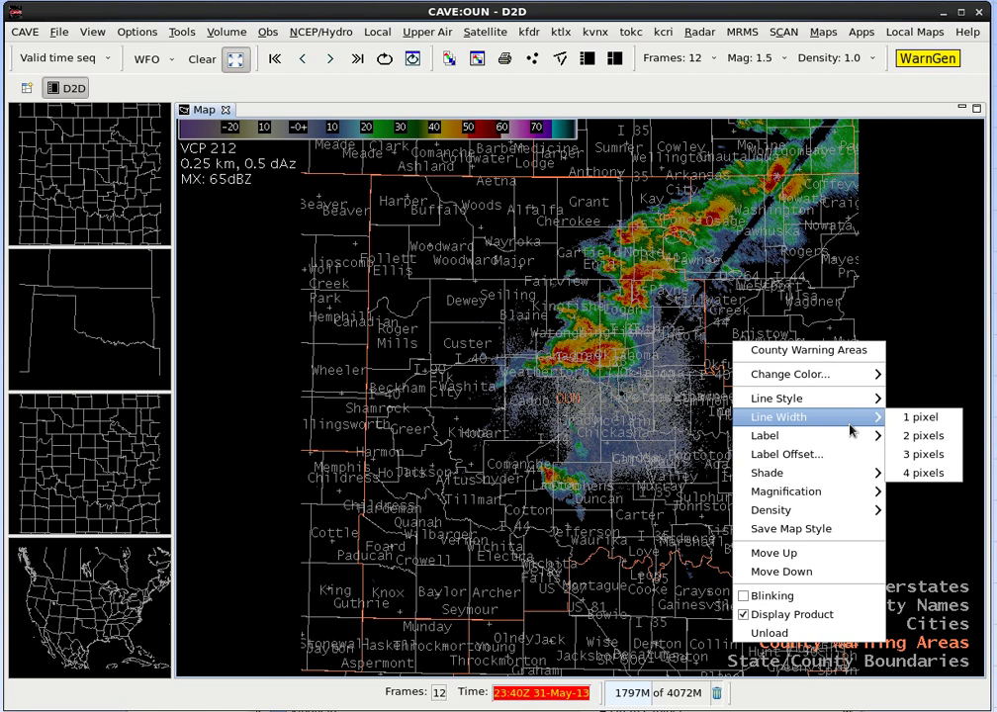
{"action": "left_click", "coordinate": [901, 436]}
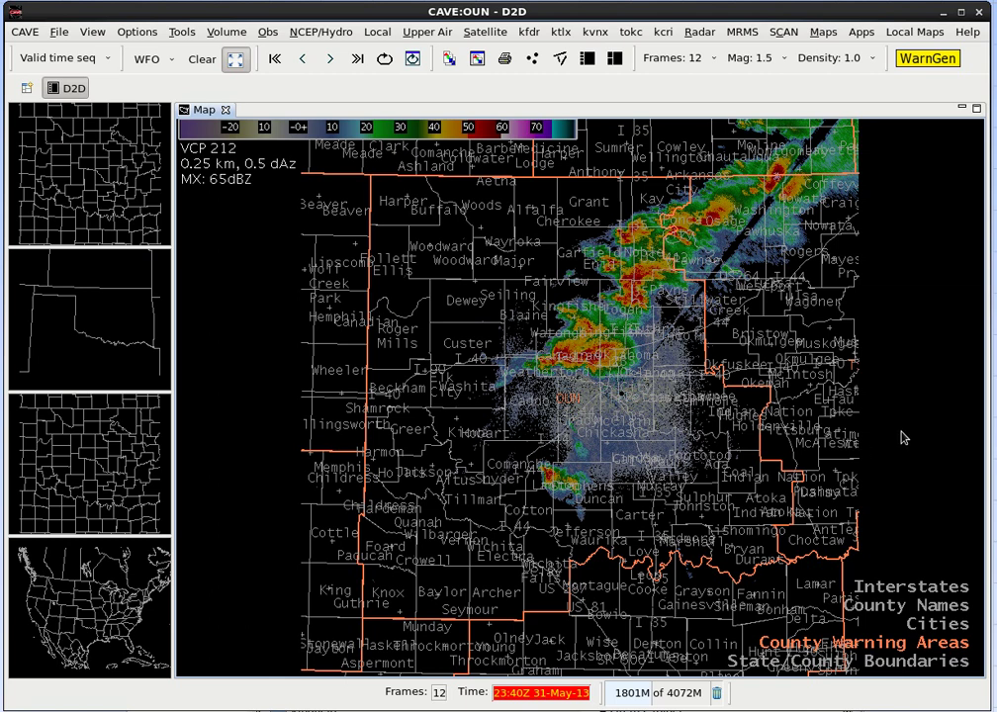
Recolor the Cities overlay yellow and the County Names overlay cyan.
{"action": "right_click", "coordinate": [932, 630]}
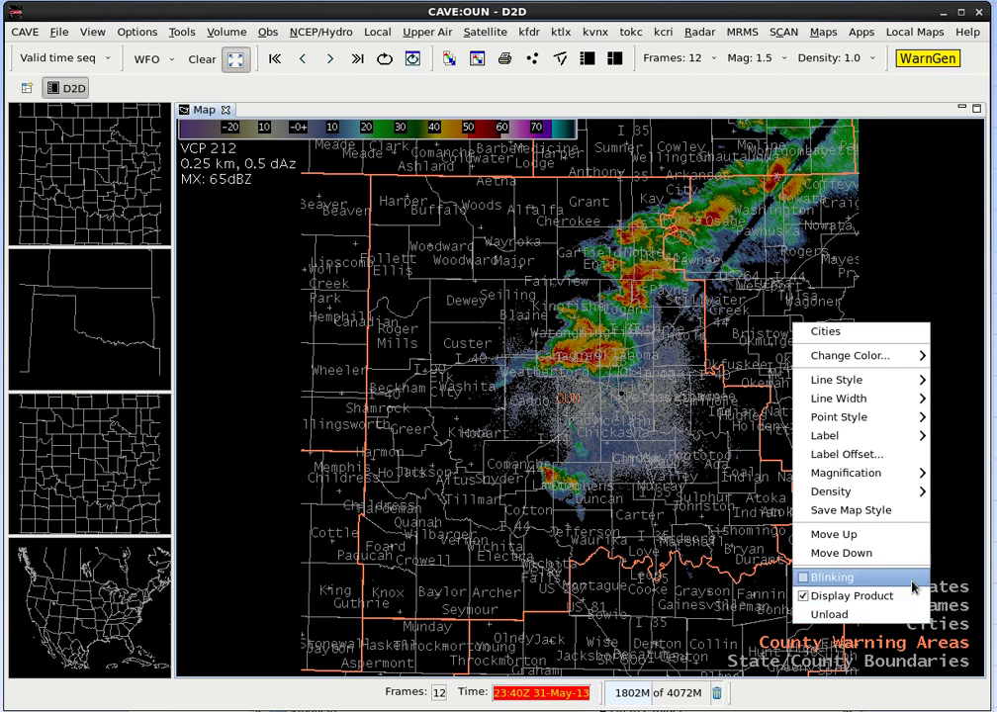
{"action": "mouse_move", "coordinate": [905, 361]}
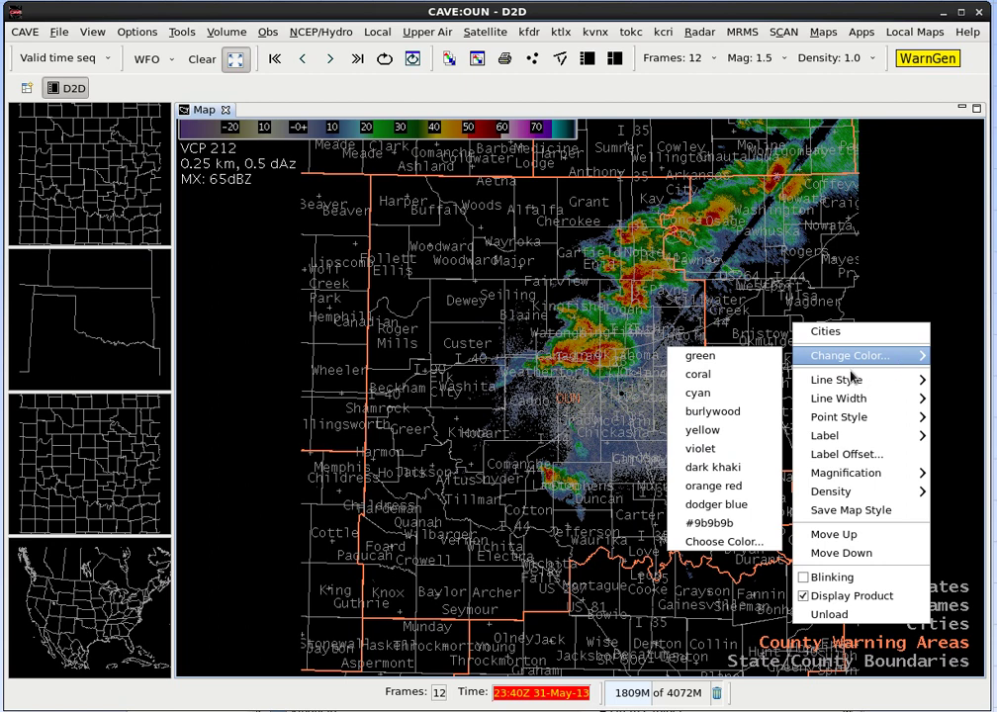
{"action": "left_click", "coordinate": [727, 437]}
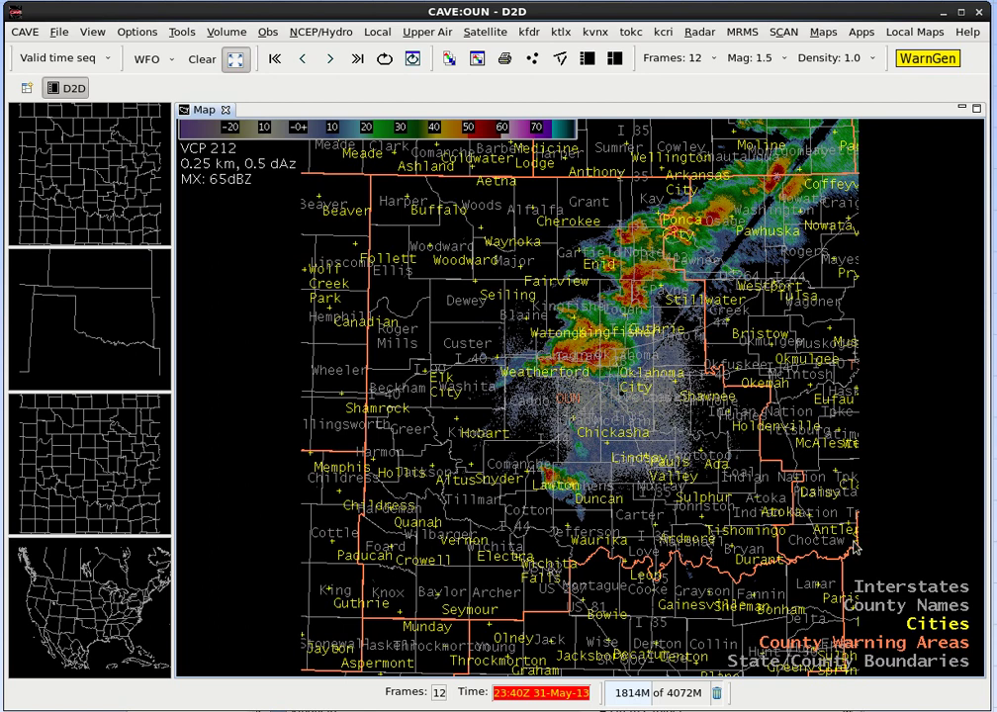
{"action": "right_click", "coordinate": [888, 611]}
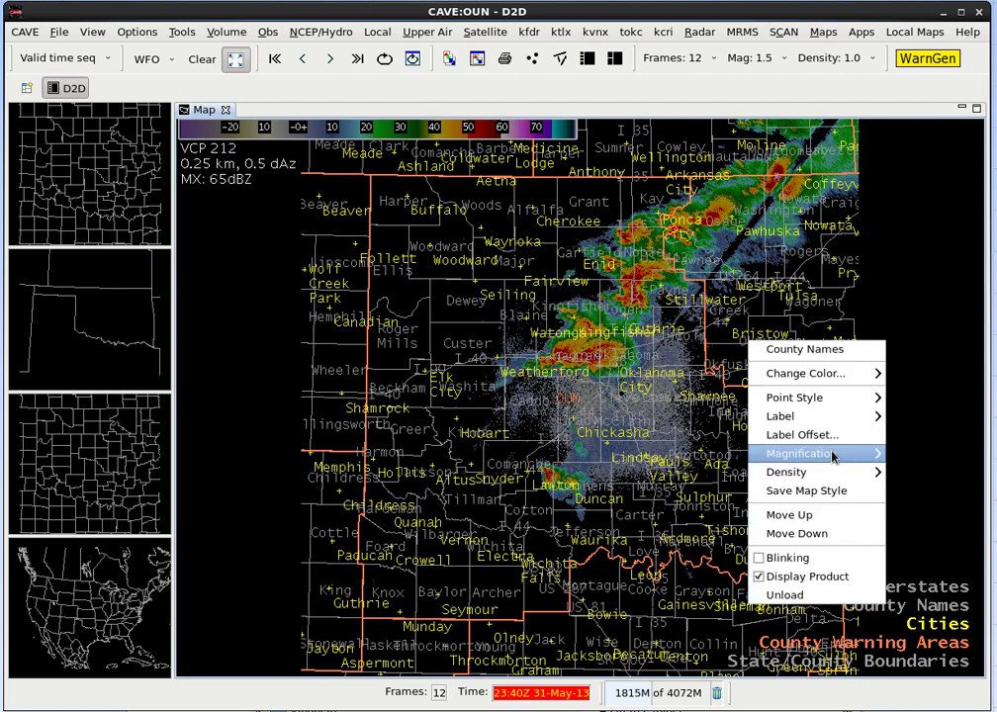
{"action": "mouse_move", "coordinate": [855, 381]}
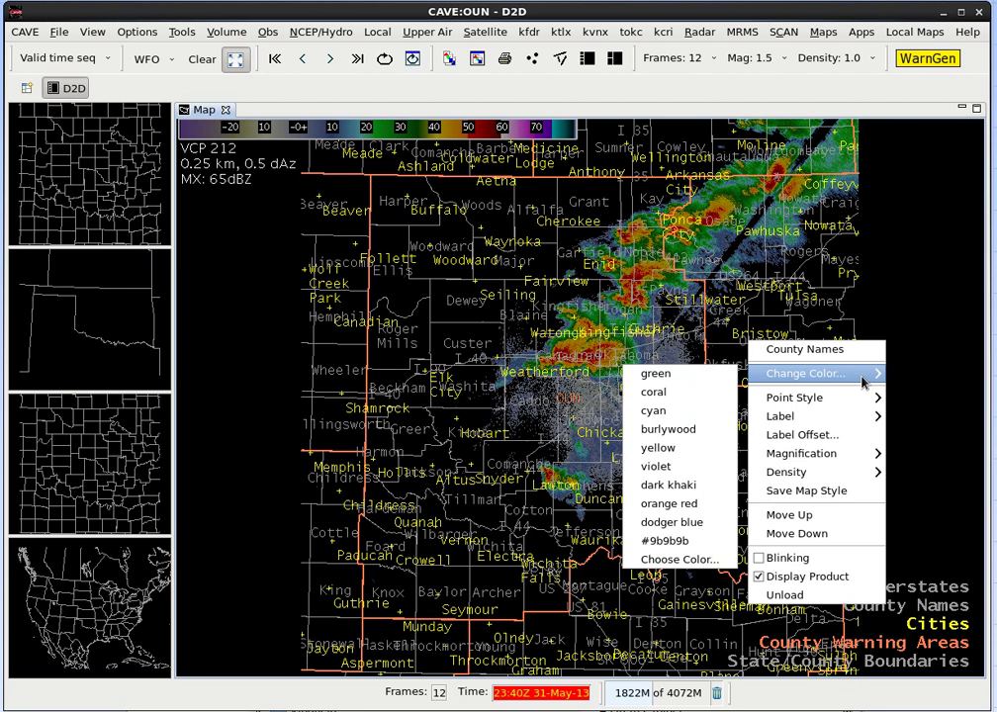
{"action": "left_click", "coordinate": [706, 419]}
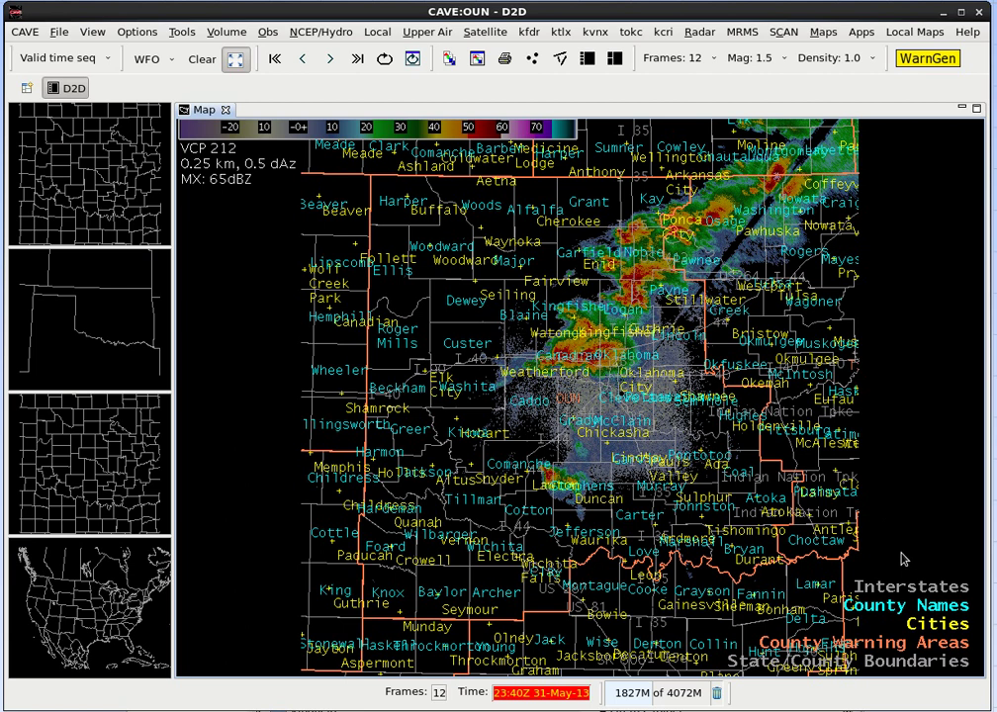
Recolor the Interstates overlay burlywood.
{"action": "right_click", "coordinate": [916, 588]}
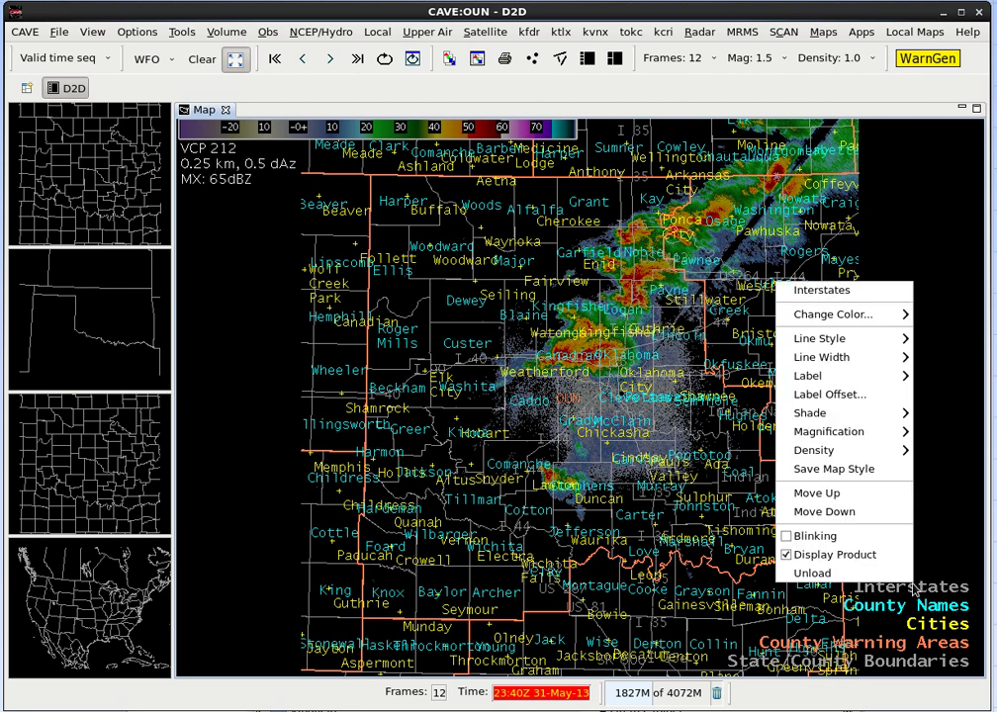
{"action": "mouse_move", "coordinate": [891, 317]}
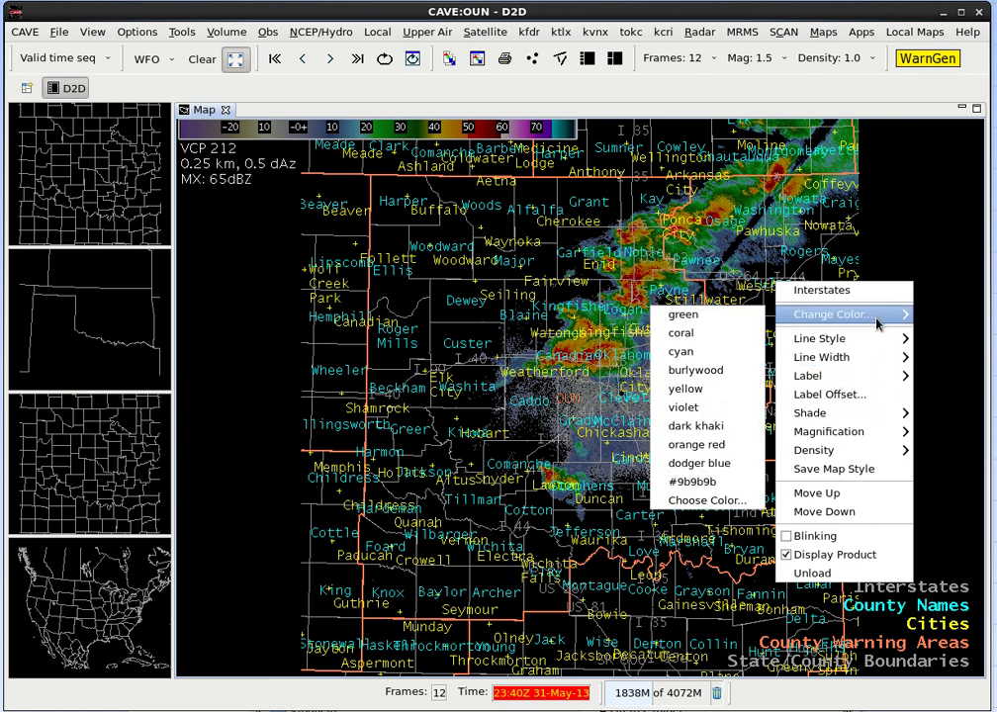
{"action": "left_click", "coordinate": [722, 371]}
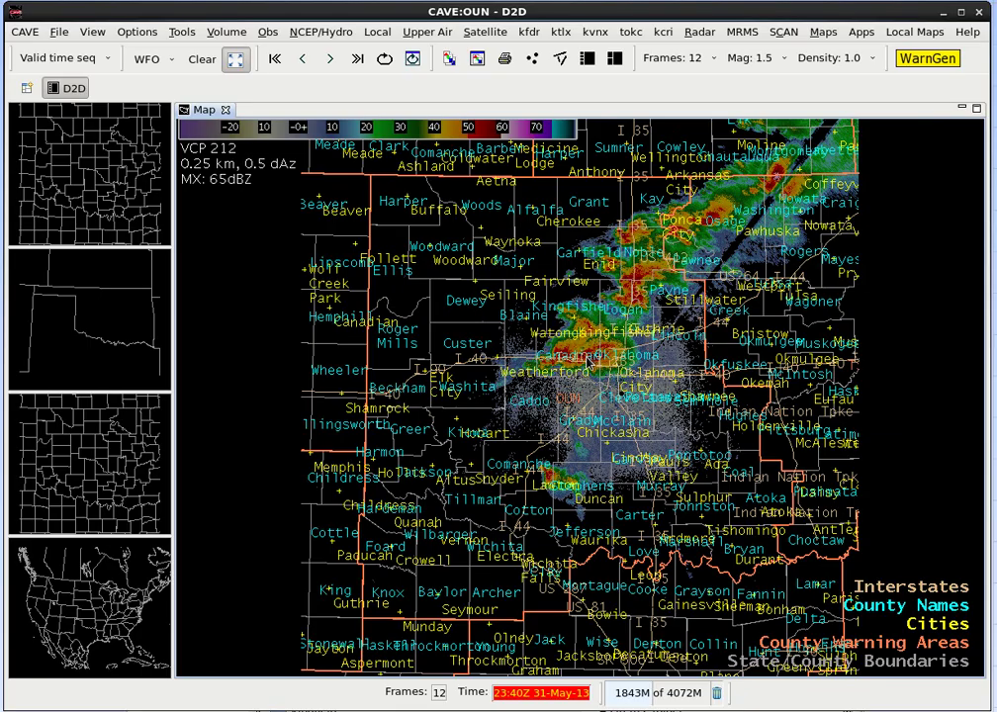
Zoom in on the storm around El Reno, Richland and Yukon, just west of Oklahoma City.
{"action": "scroll", "coordinate": [596, 359], "scroll_direction": "up", "scroll_amount": 6}
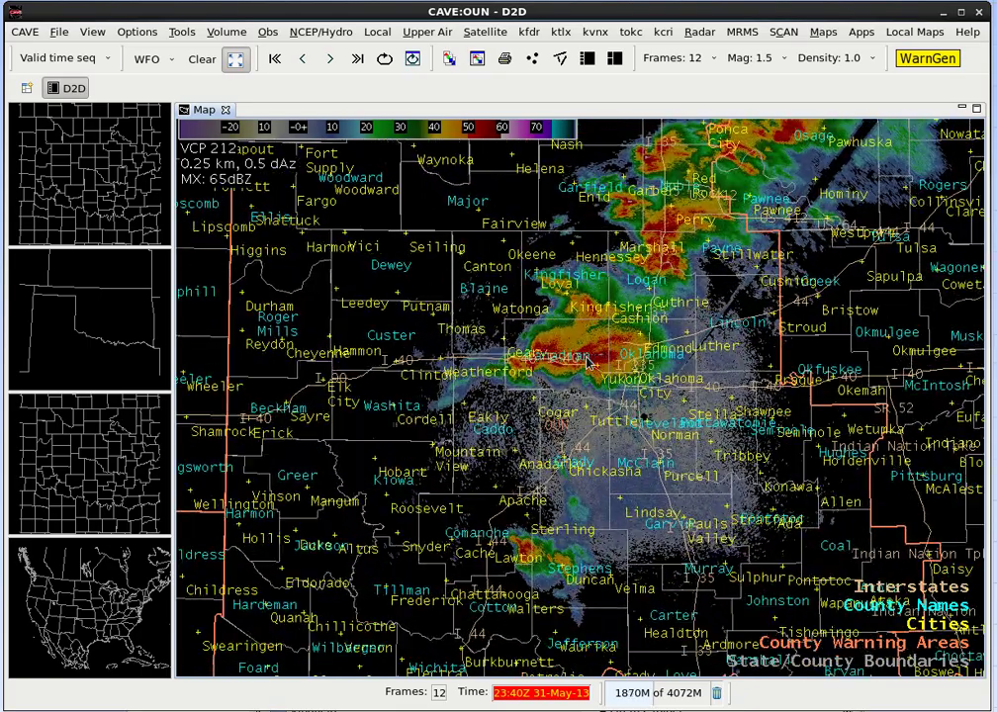
{"action": "scroll", "coordinate": [597, 359], "scroll_direction": "up", "scroll_amount": 6}
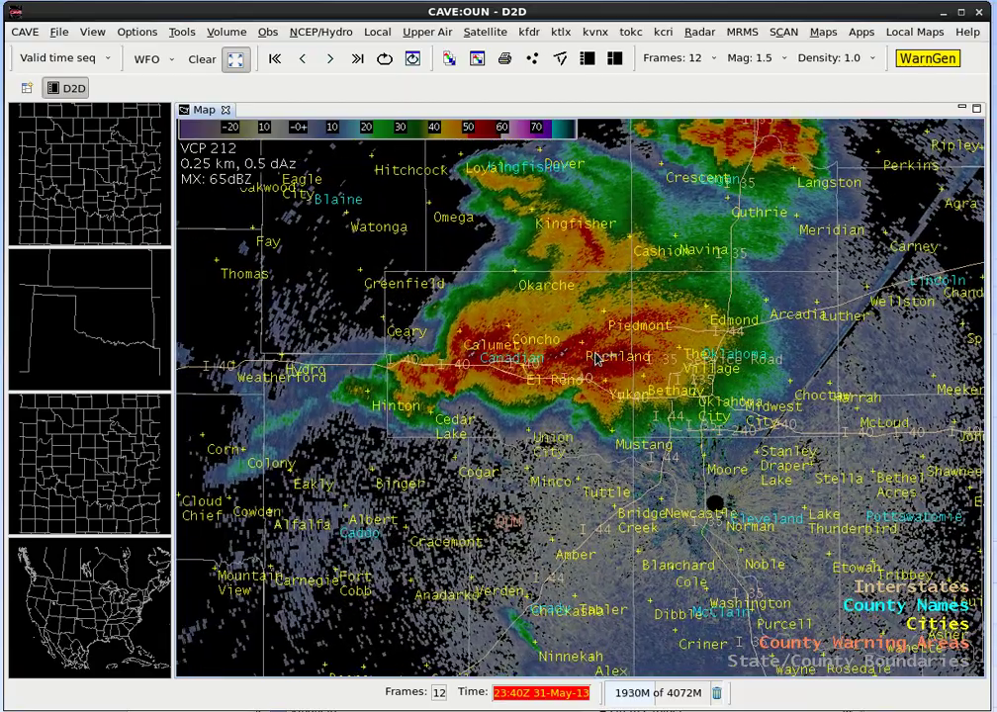
{"action": "scroll", "coordinate": [596, 359], "scroll_direction": "up", "scroll_amount": 1}
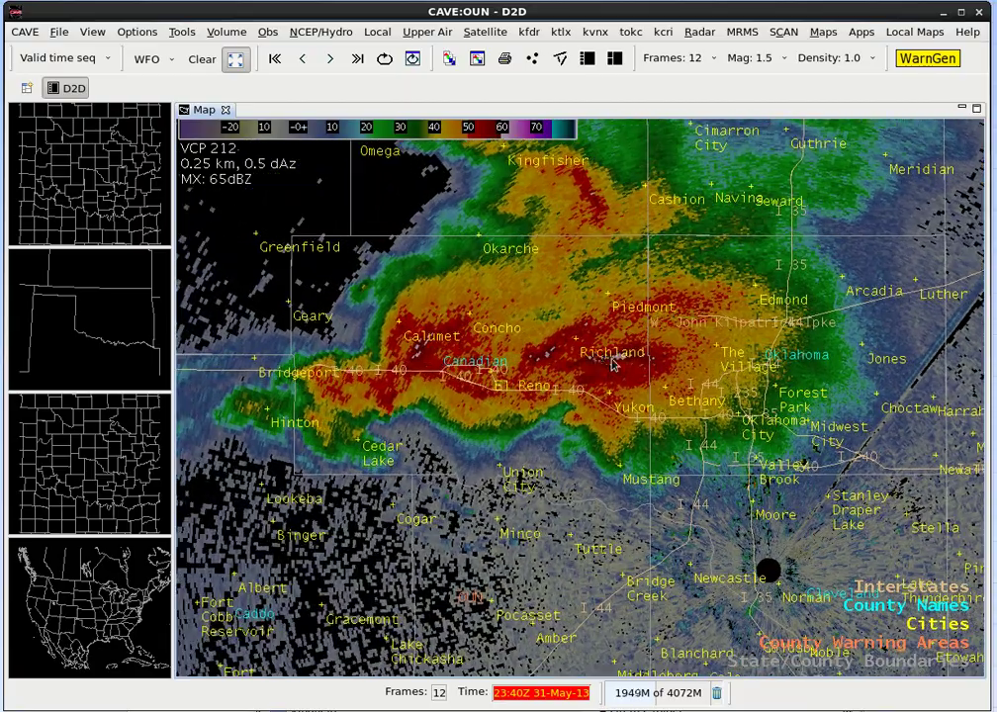
{"action": "scroll", "coordinate": [578, 367], "scroll_direction": "up", "scroll_amount": 1}
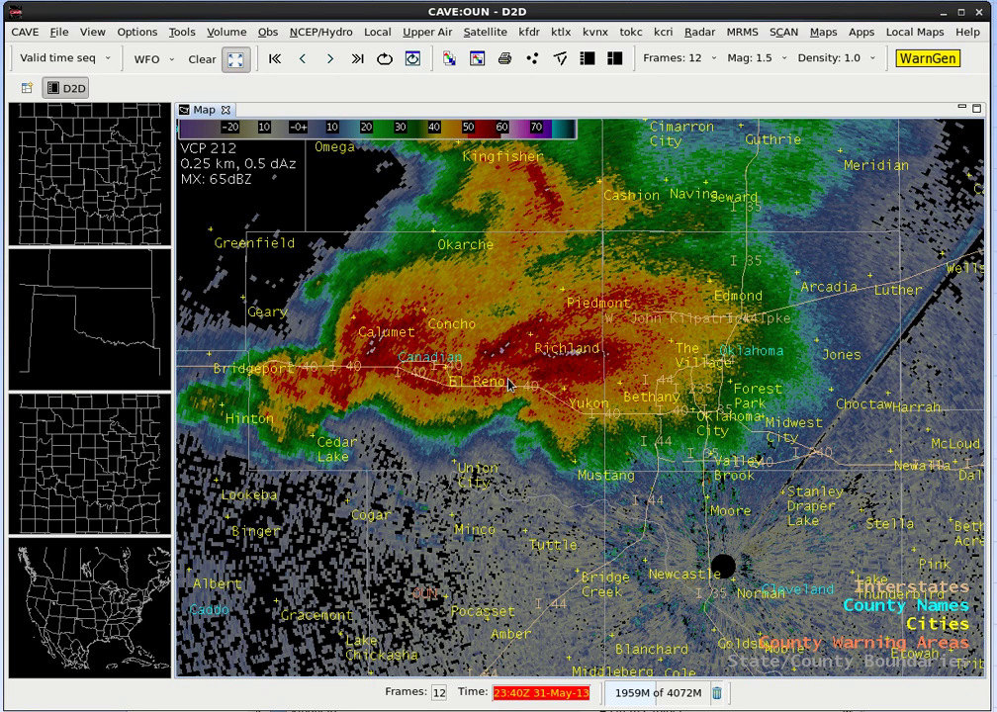
{"action": "scroll", "coordinate": [482, 390], "scroll_direction": "up", "scroll_amount": 1}
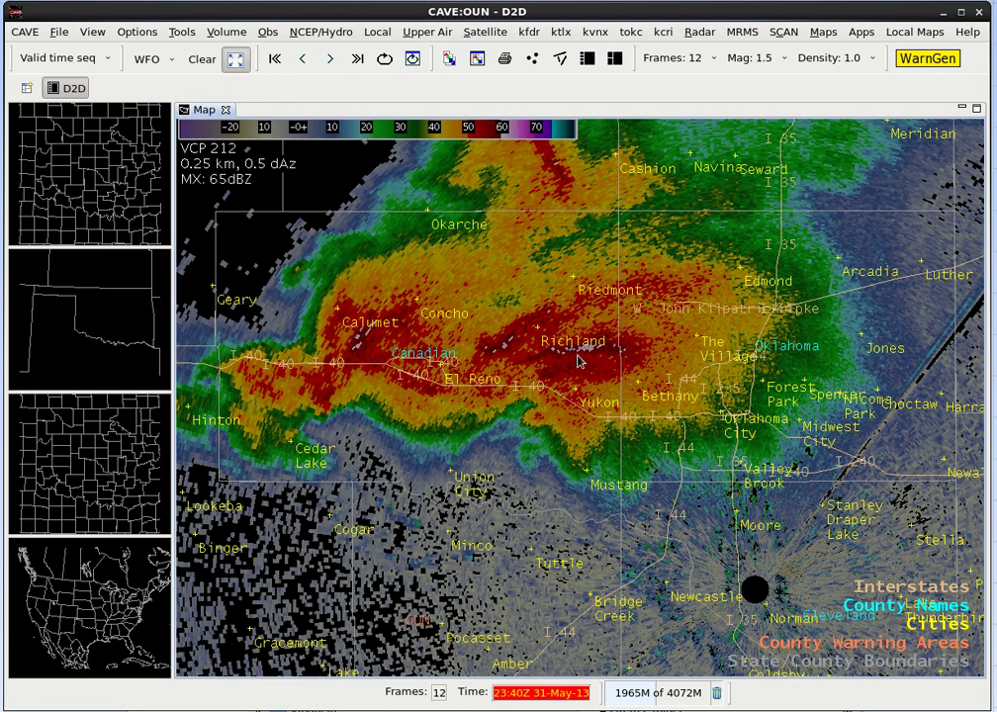
Examine the city, county and interstate labels at several zoom levels, from the Oklahoma City area out to the full radar coverage.
{"action": "scroll", "coordinate": [579, 362], "scroll_direction": "down", "scroll_amount": 4}
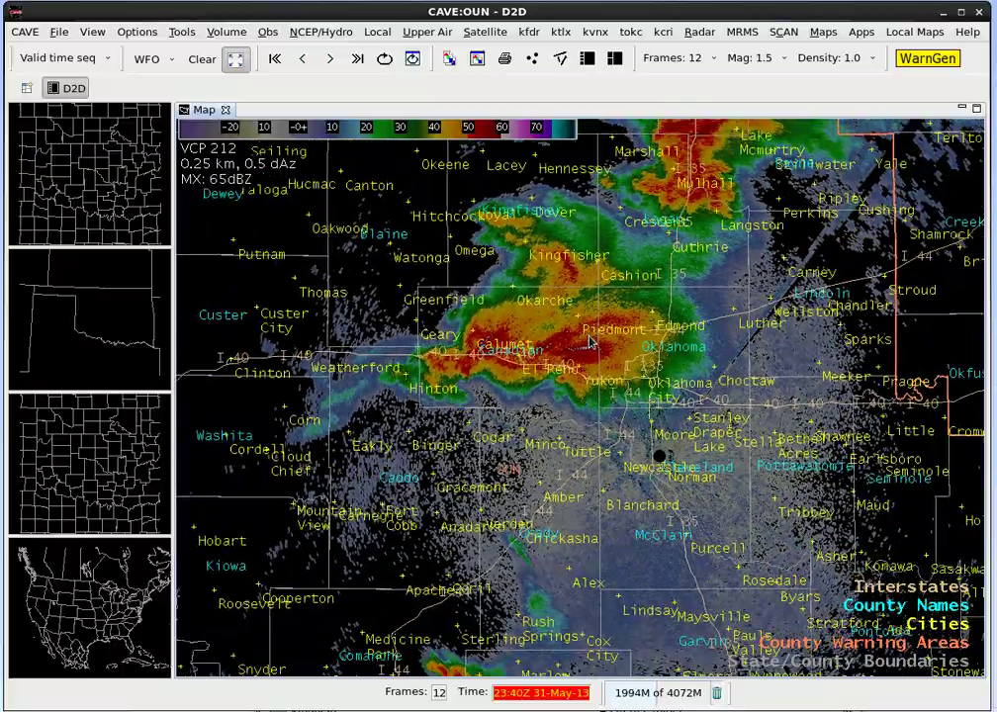
{"action": "scroll", "coordinate": [591, 342], "scroll_direction": "down", "scroll_amount": 5}
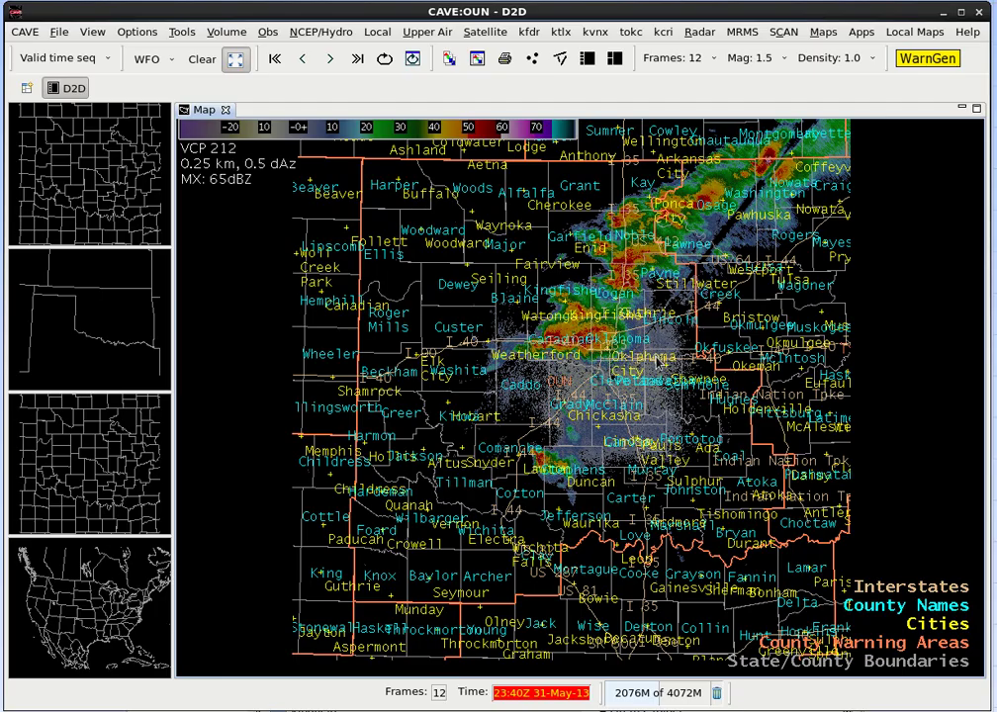
{"action": "scroll", "coordinate": [658, 364], "scroll_direction": "up", "scroll_amount": 5}
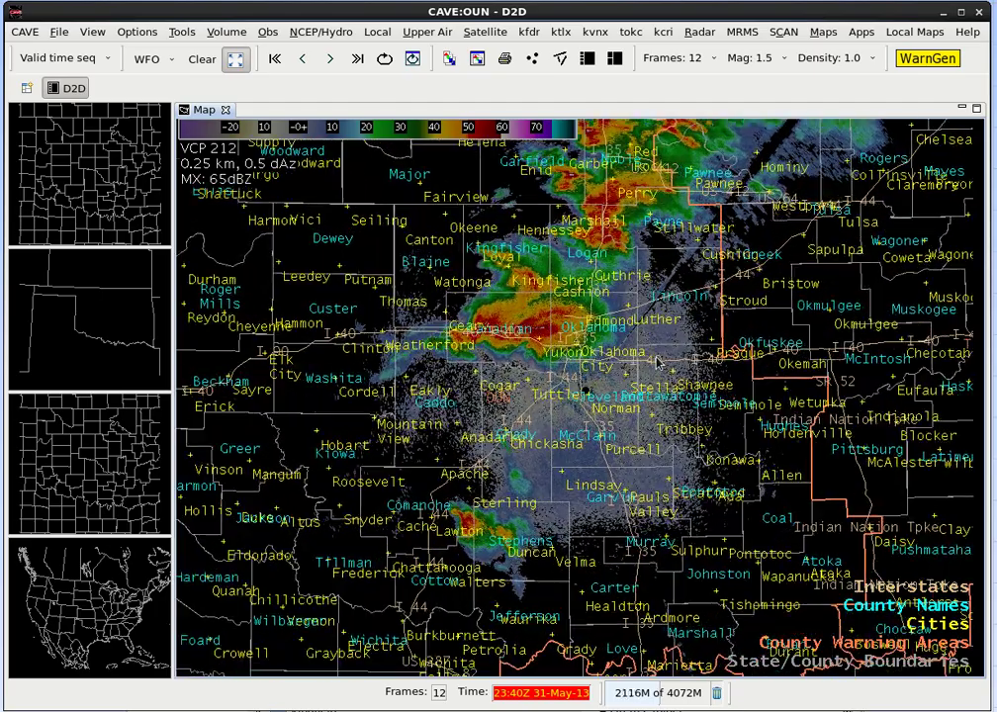
{"action": "scroll", "coordinate": [658, 364], "scroll_direction": "up", "scroll_amount": 4}
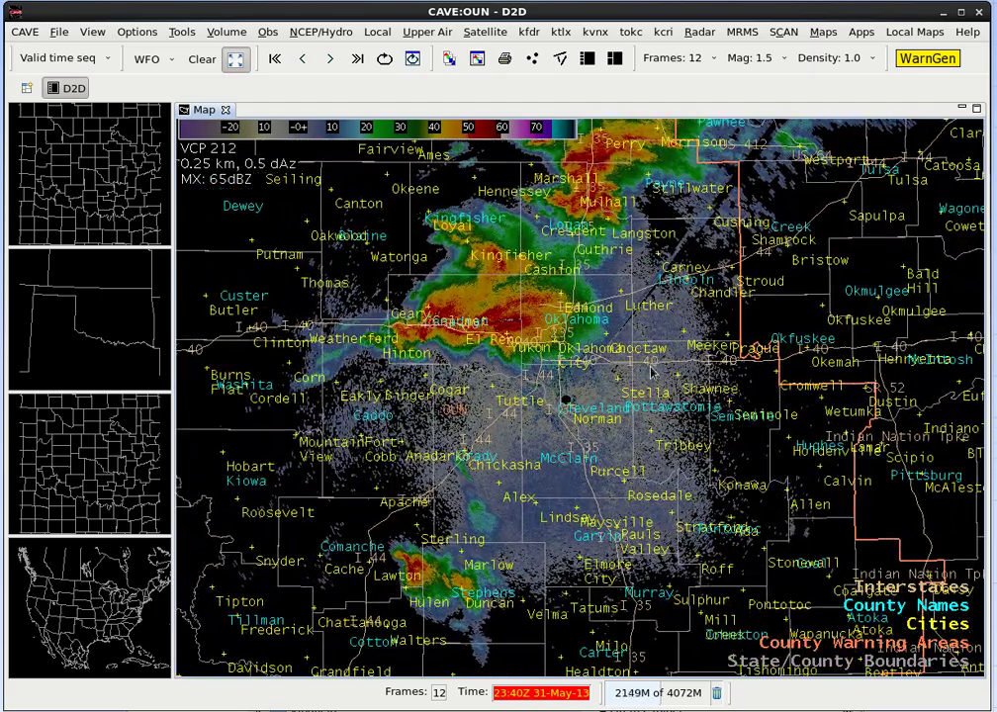
{"action": "scroll", "coordinate": [648, 376], "scroll_direction": "up", "scroll_amount": 4}
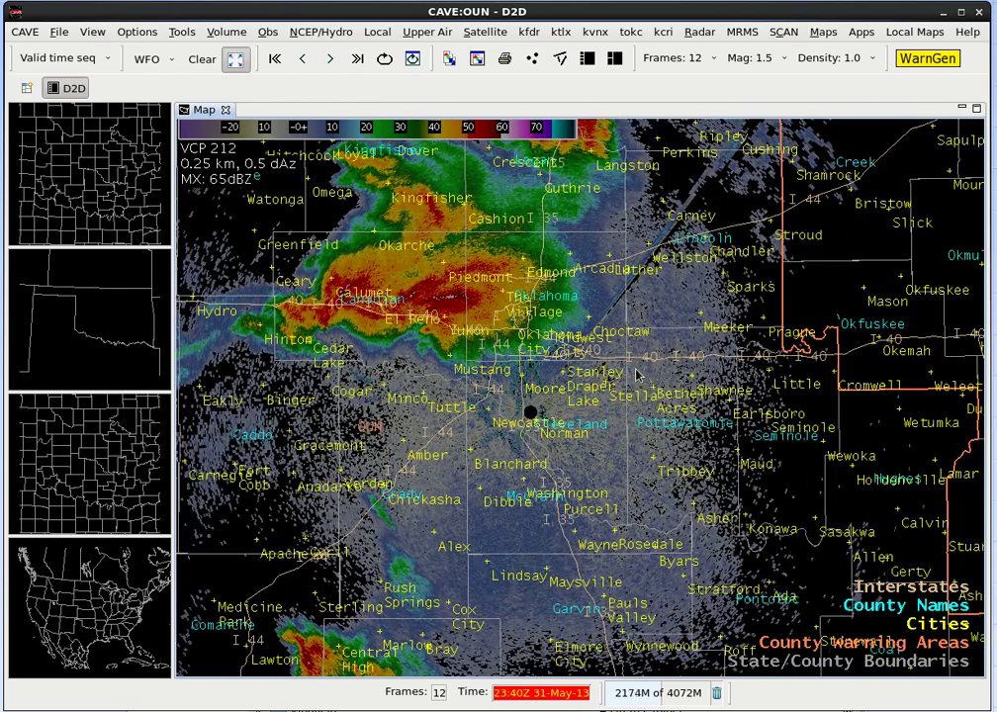
{"action": "scroll", "coordinate": [636, 374], "scroll_direction": "up", "scroll_amount": 4}
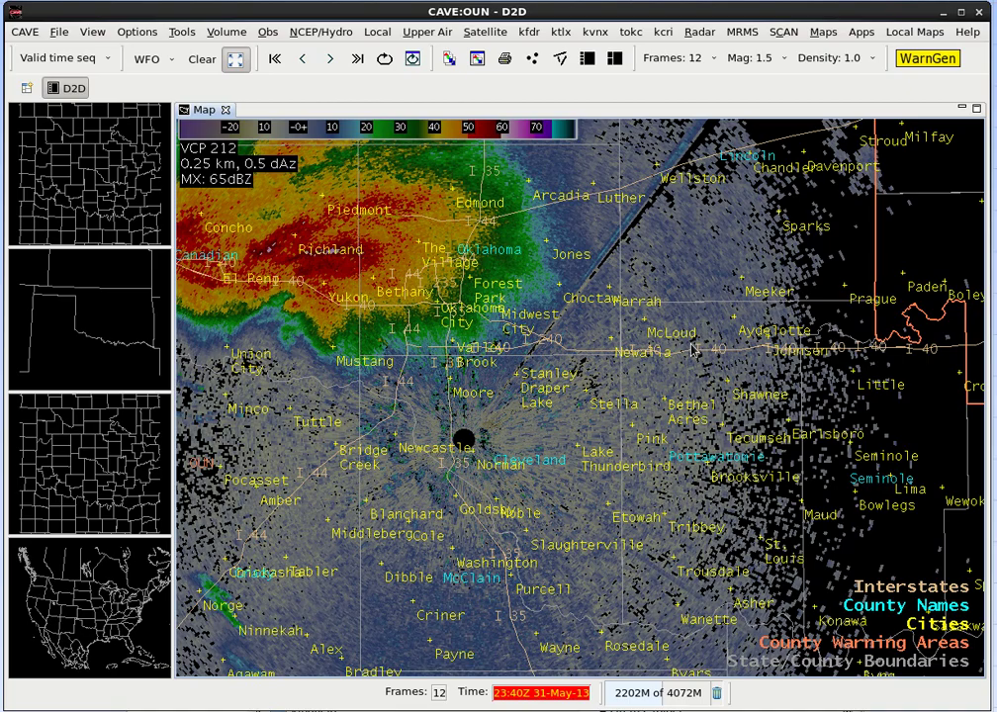
{"action": "scroll", "coordinate": [693, 348], "scroll_direction": "down", "scroll_amount": 5}
{"action": "scroll", "coordinate": [689, 352], "scroll_direction": "down", "scroll_amount": 2}
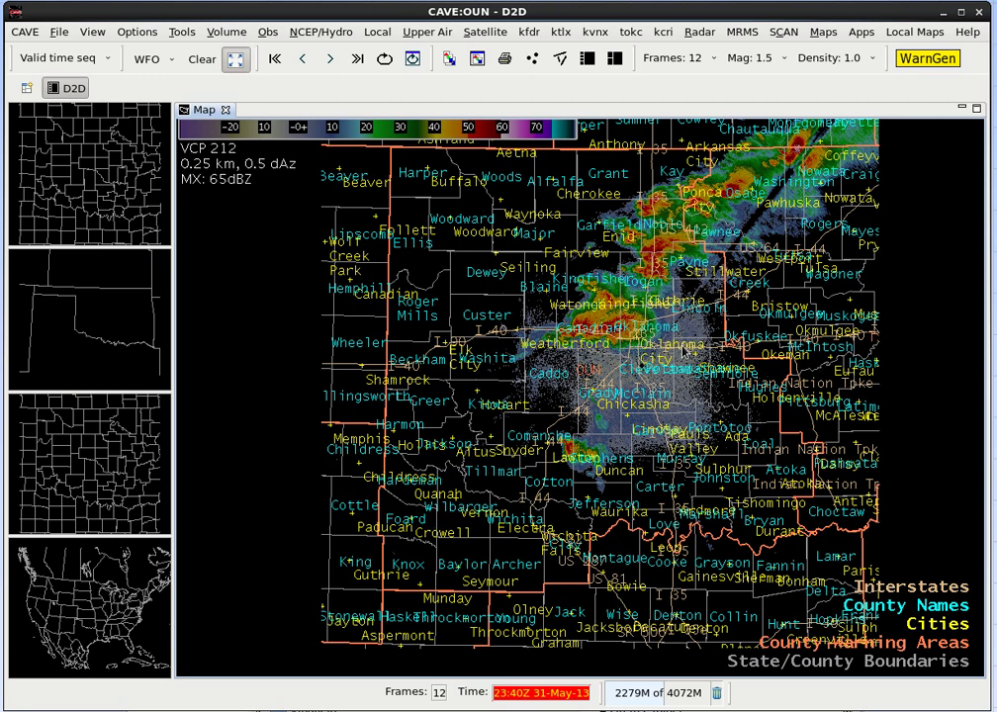
Increase the density of the Cities overlay so more city names are drawn across the map.
{"action": "right_click", "coordinate": [926, 625]}
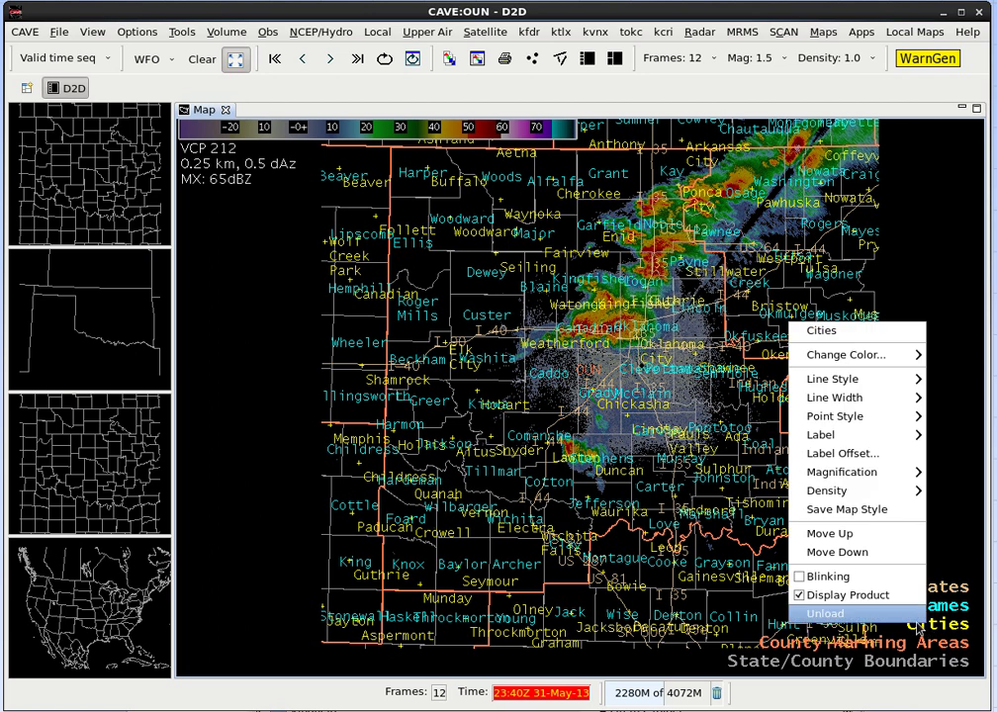
{"action": "mouse_move", "coordinate": [865, 497]}
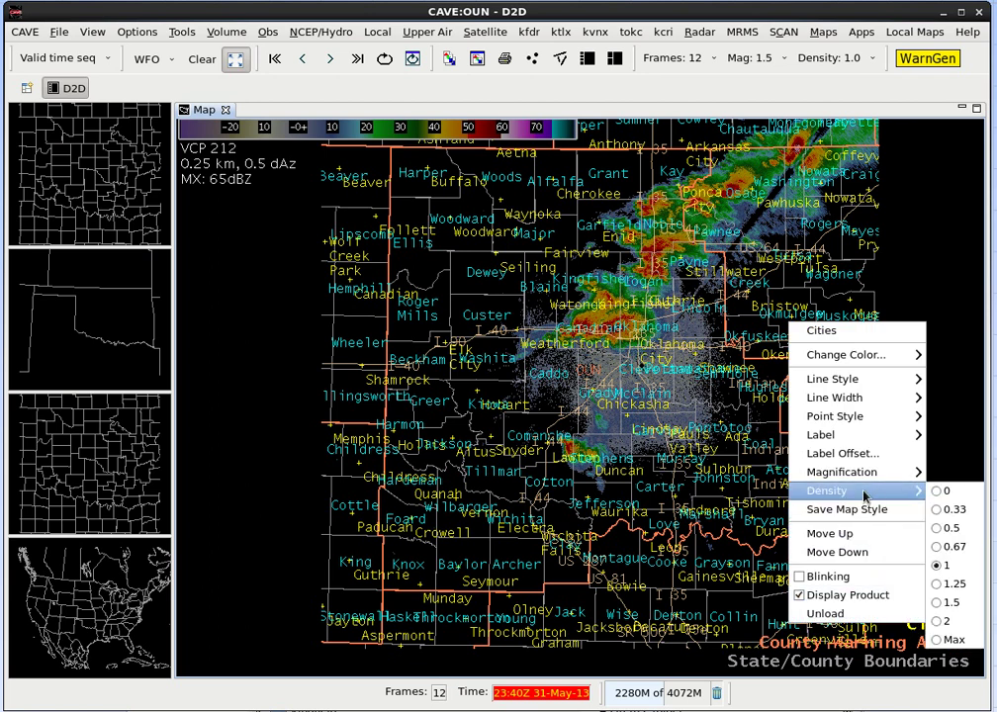
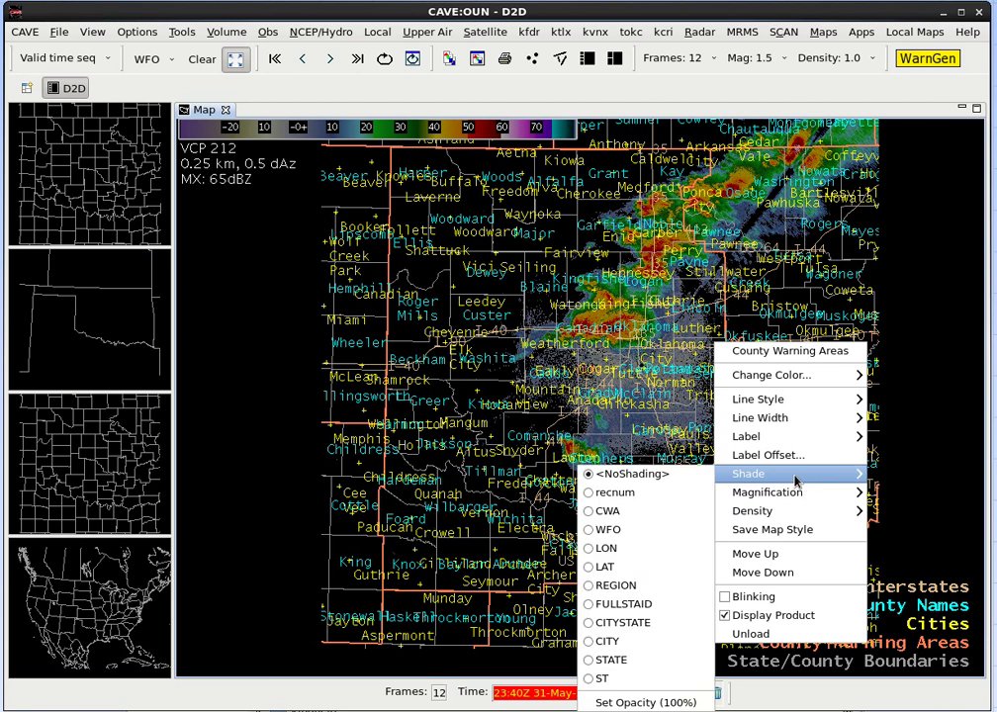
Shade the County Warning Areas overlay by WFO and set its shading opacity to 35%.
{"action": "left_click", "coordinate": [638, 537]}
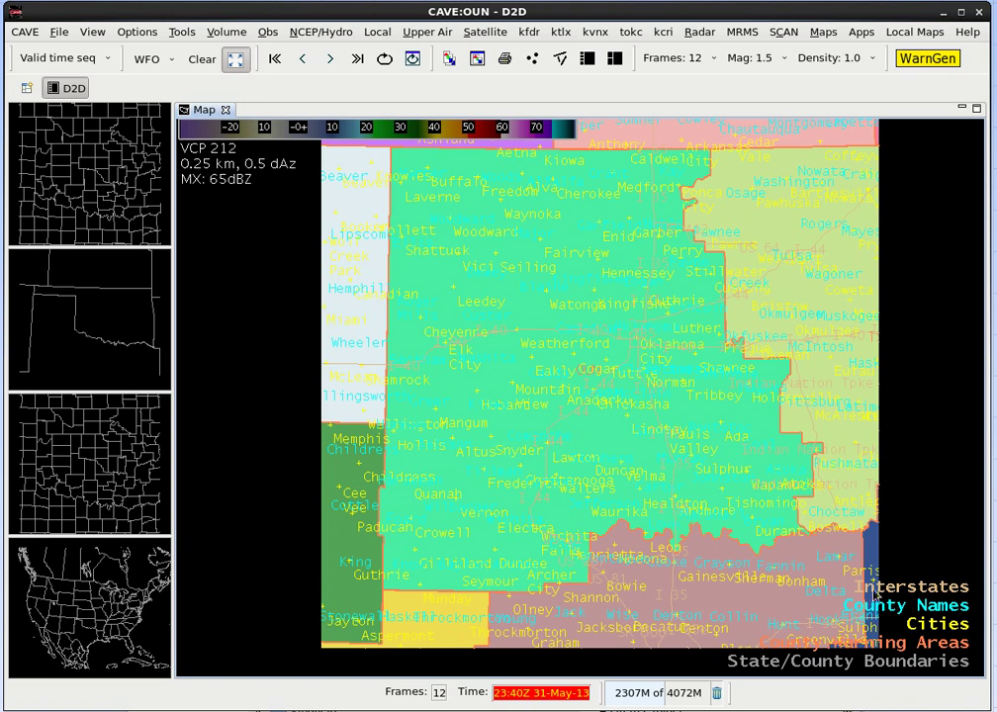
{"action": "right_click", "coordinate": [931, 649]}
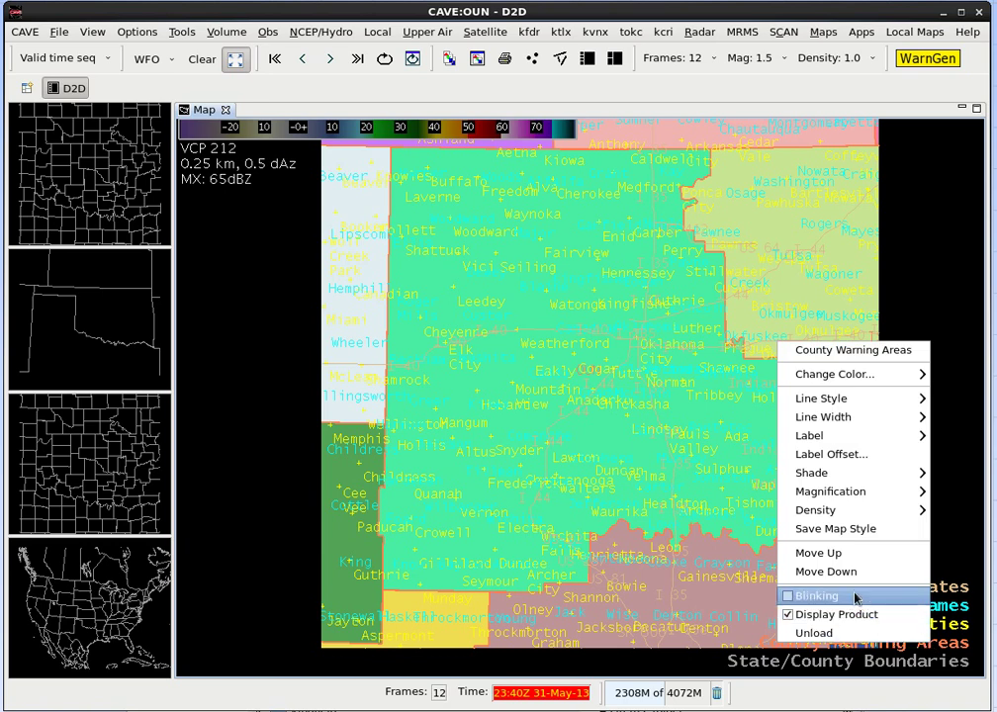
{"action": "mouse_move", "coordinate": [851, 506]}
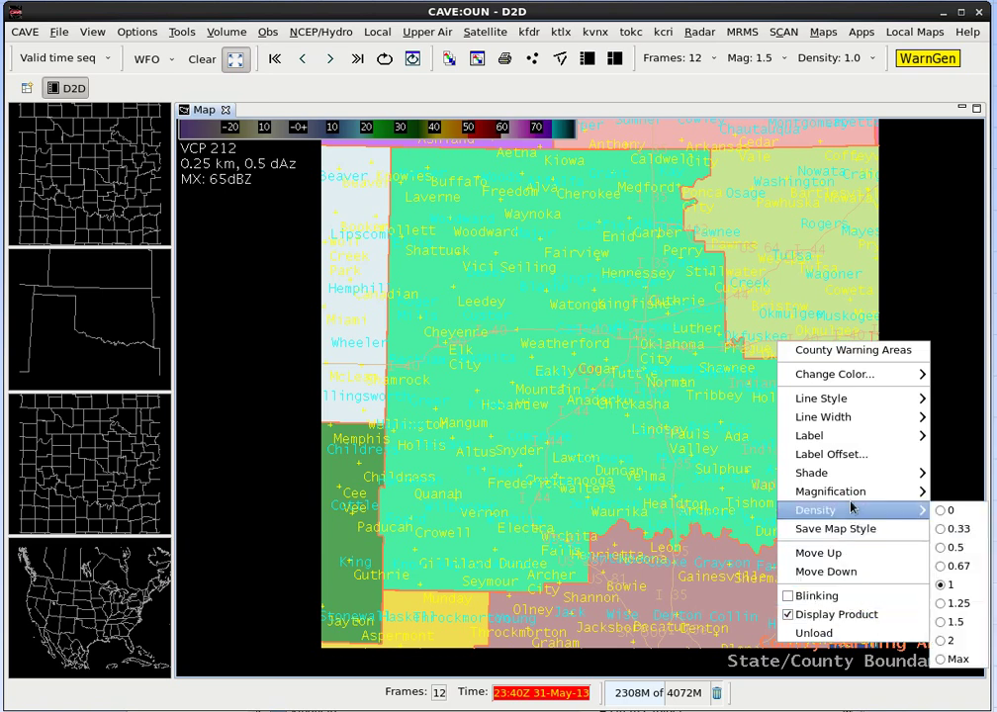
{"action": "mouse_move", "coordinate": [844, 480]}
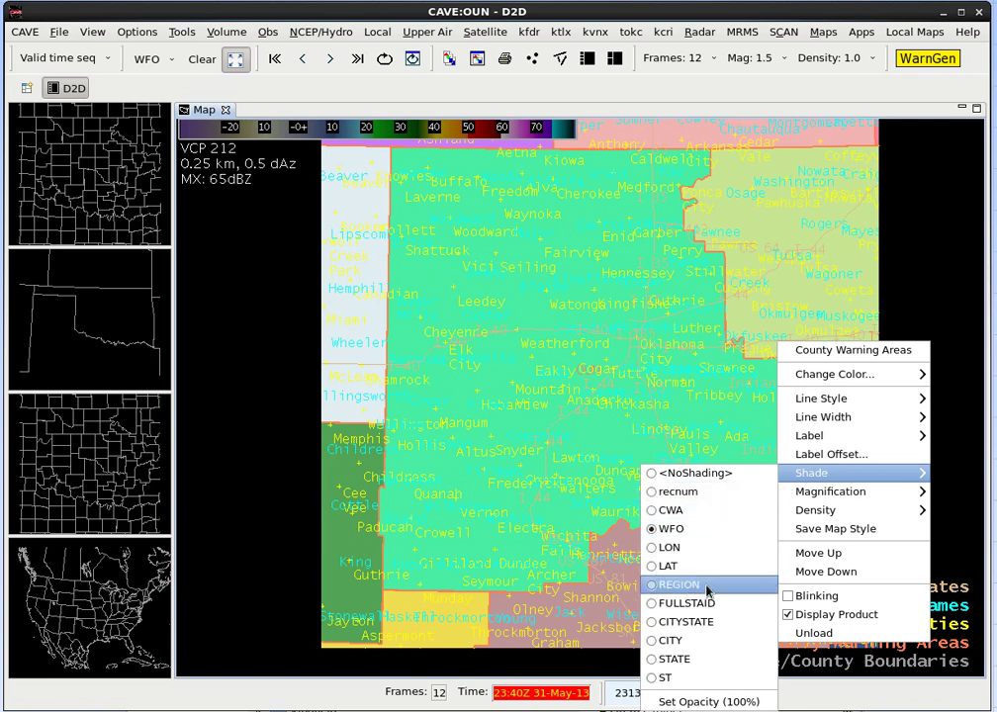
{"action": "left_click", "coordinate": [699, 702]}
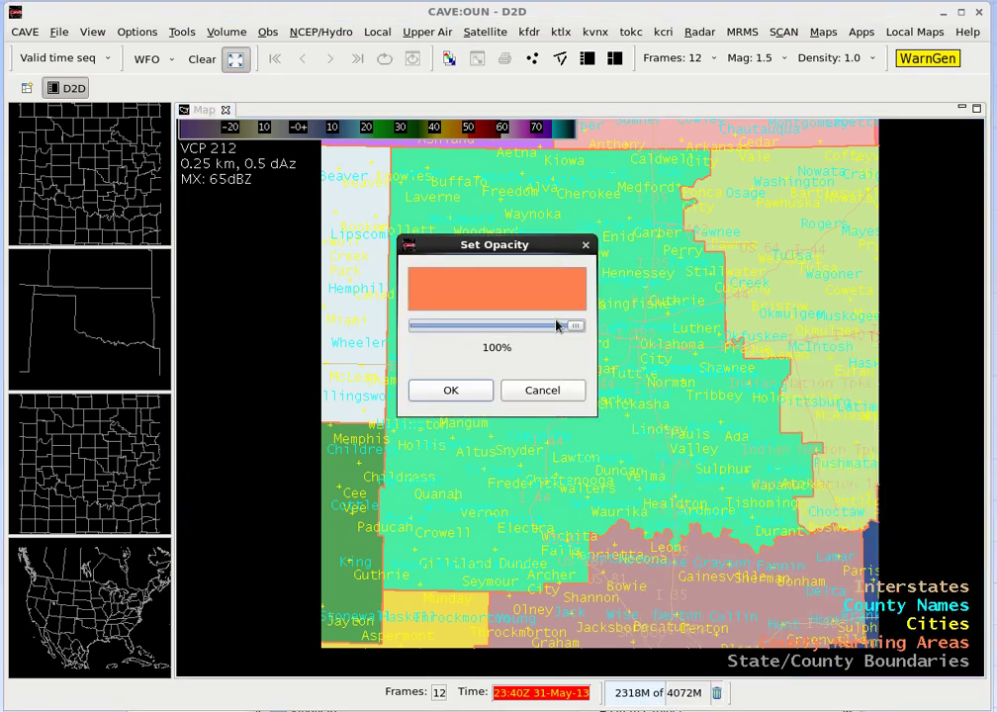
{"action": "left_click_drag", "start_coordinate": [575, 330], "coordinate": [475, 329]}
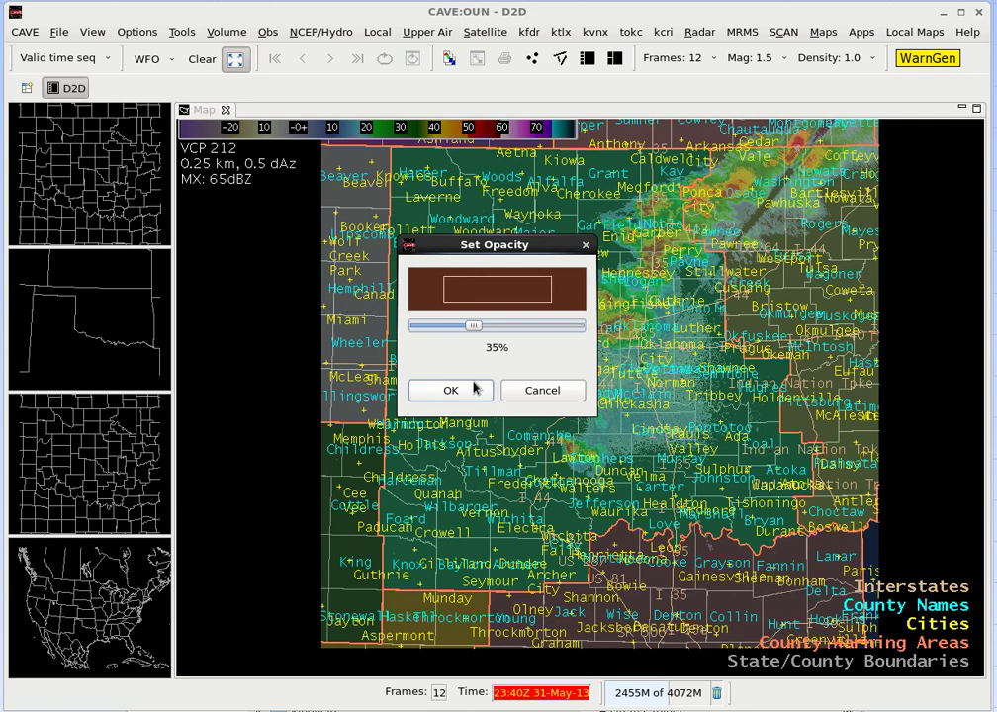
{"action": "left_click", "coordinate": [452, 391]}
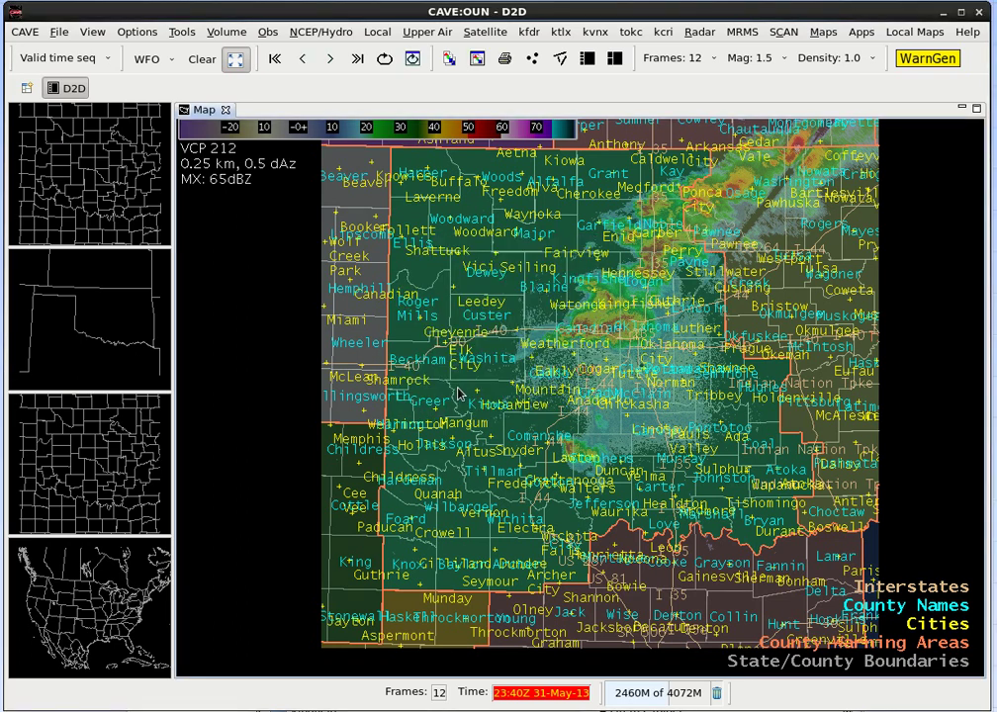